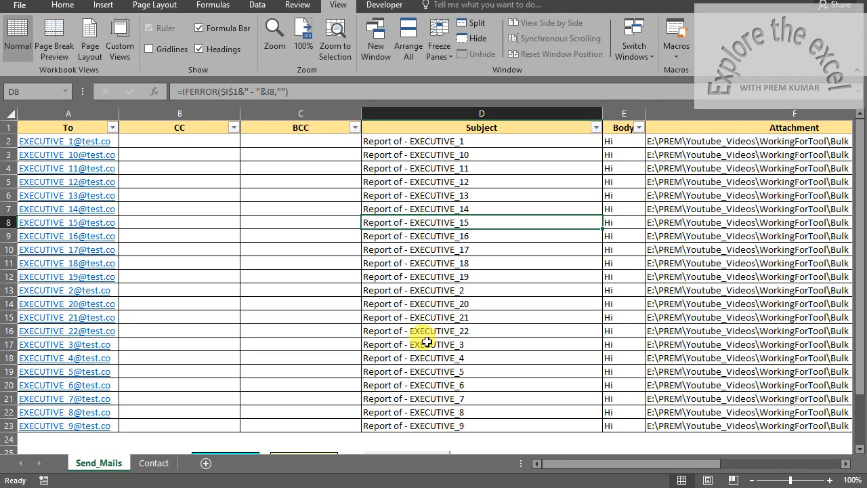
# - Review the Subject entries and the To, CC and BCC headers on the Send_Mails sheet
pyautogui.click(427, 343)
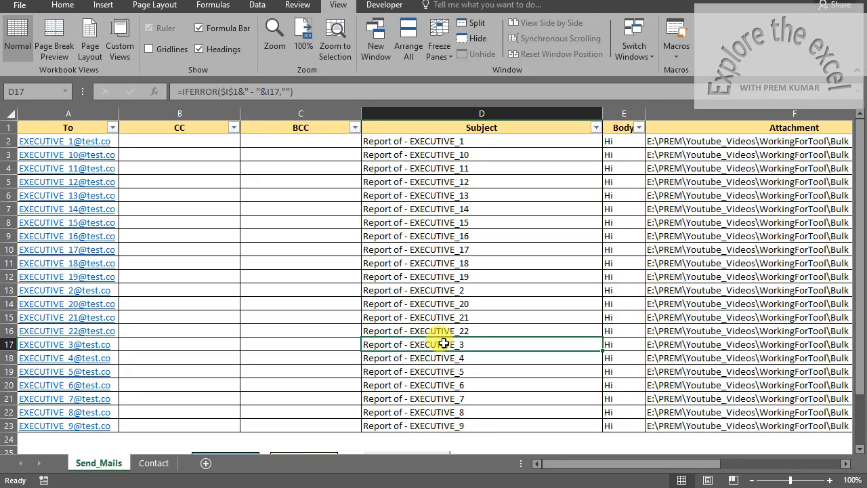
pyautogui.click(427, 291)
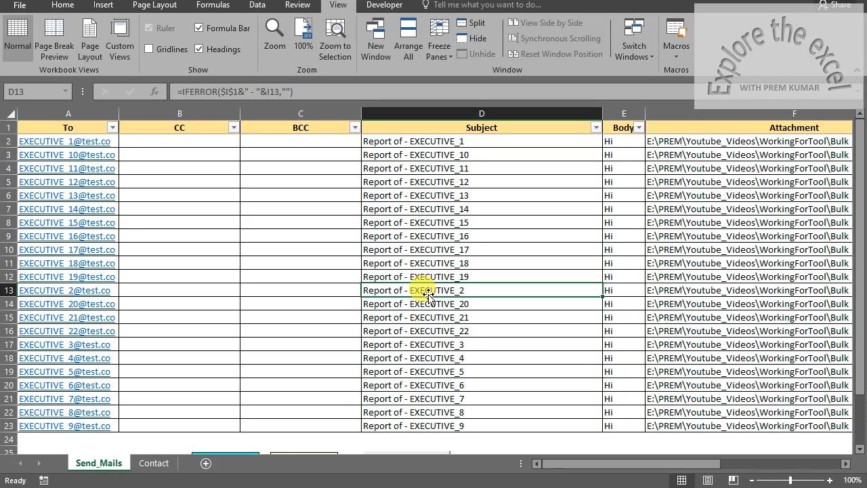
pyautogui.click(428, 250)
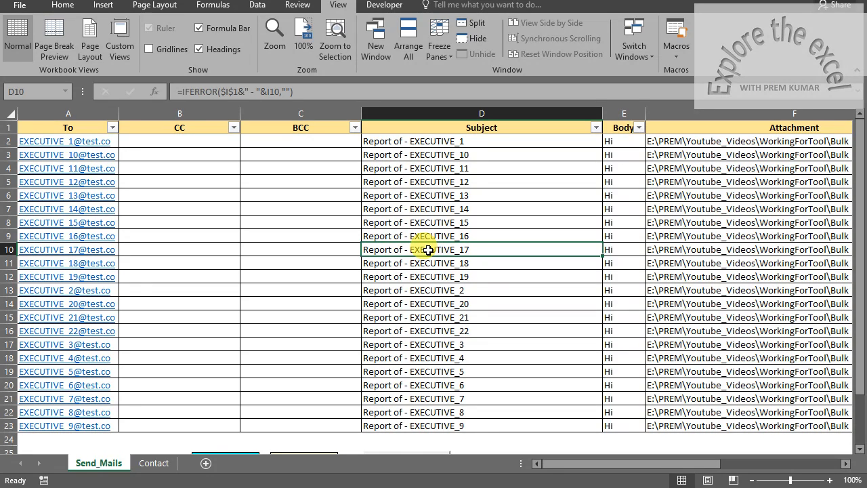
pyautogui.press('Up')
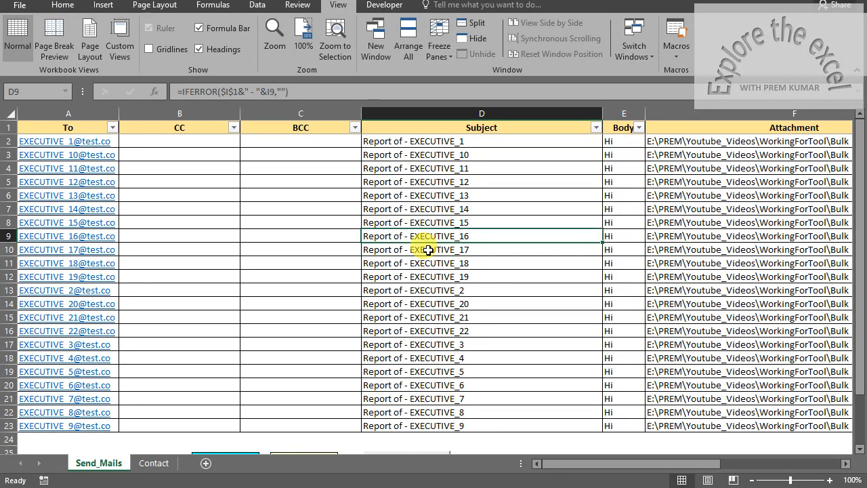
pyautogui.hotkey('ctrl', 'Left')
pyautogui.hotkey('ctrl', 'Up')
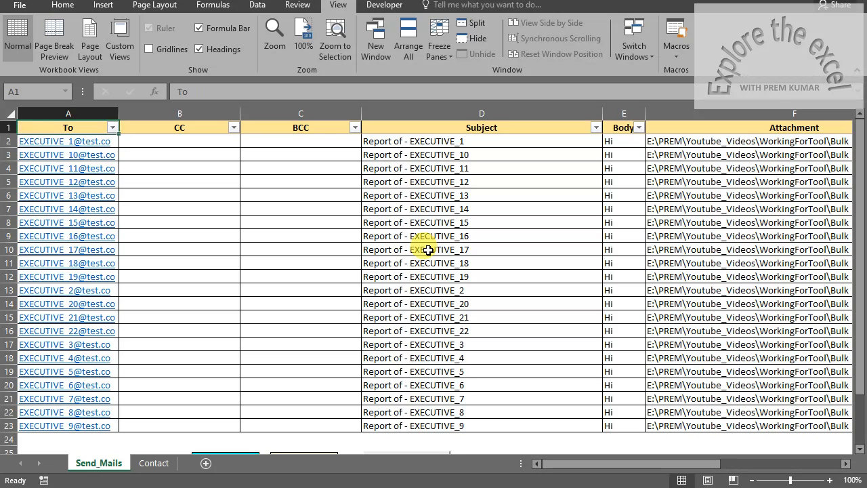
pyautogui.hotkey('ctrl', 'Right')
pyautogui.hotkey('ctrl', 'Left')
pyautogui.press('Down')
pyautogui.press('Up')
pyautogui.press('Right')
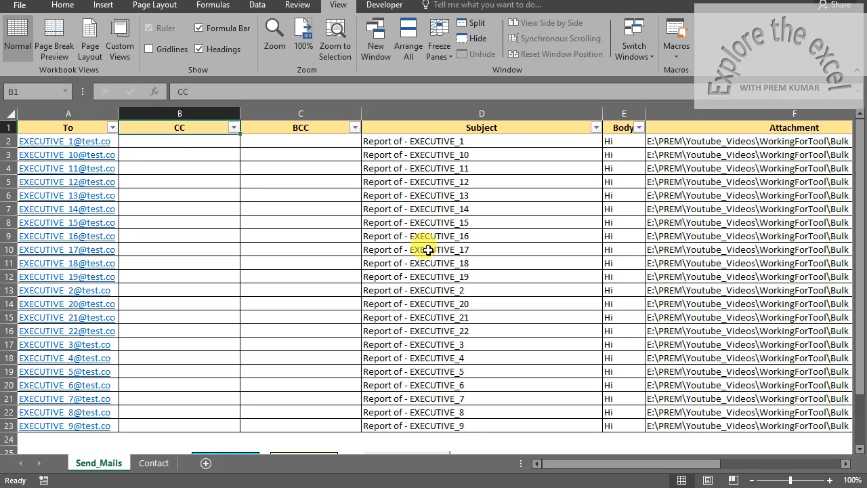
pyautogui.press('Right')
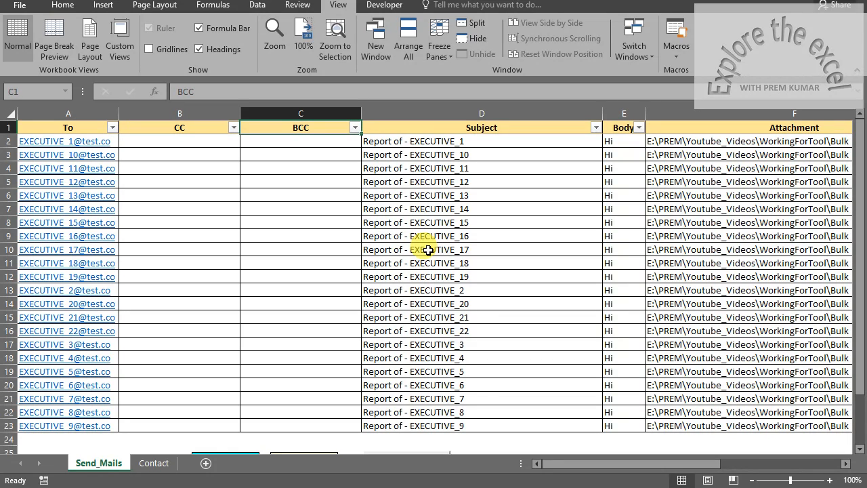
# - Add a BCC header in cell D1 of the Contact sheet and save the workbook
pyautogui.click(154, 464)
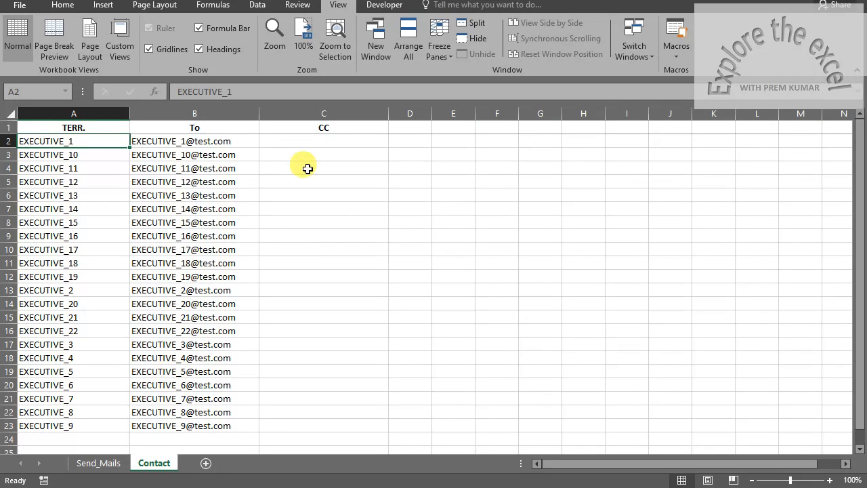
pyautogui.click(400, 131)
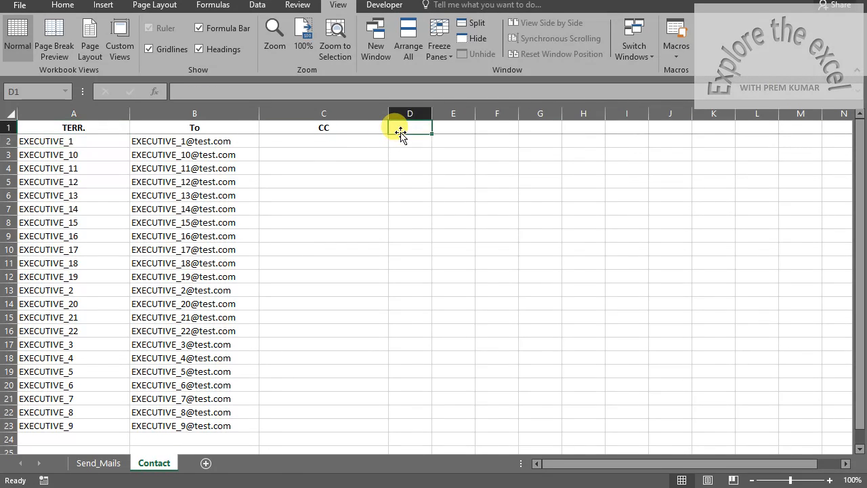
pyautogui.write('BCC')
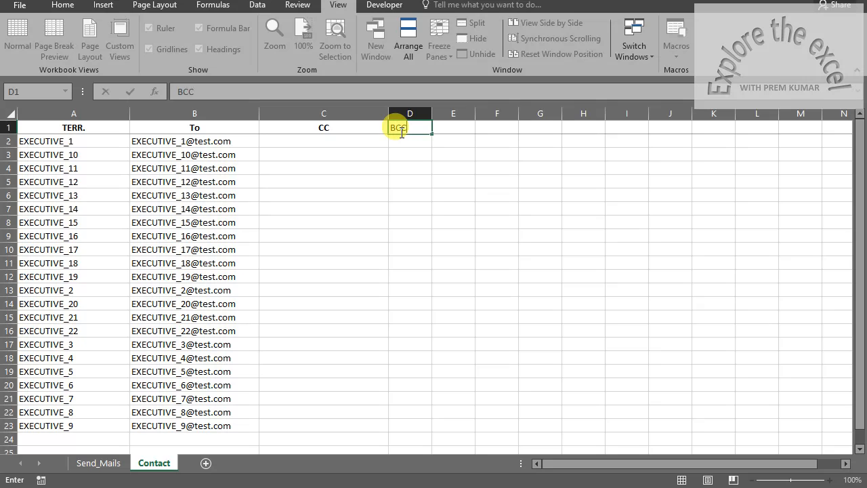
pyautogui.press('Return')
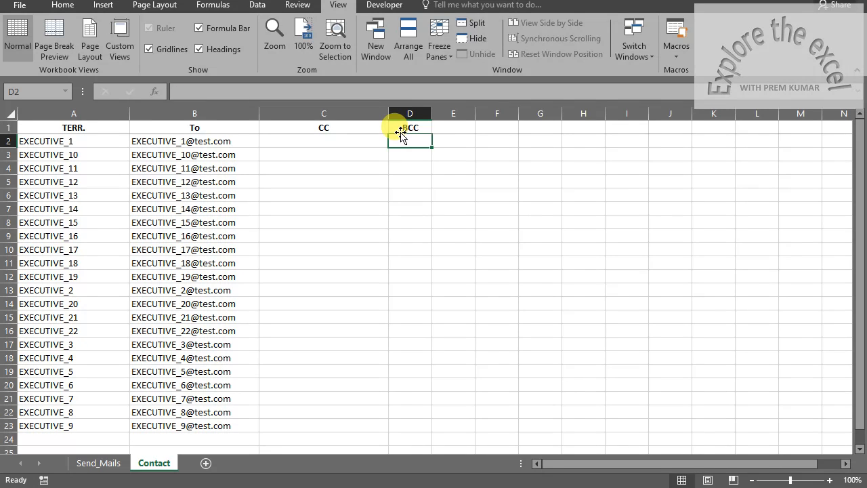
pyautogui.hotkey('ctrl', 's')
# - Inspect the CC and BCC columns on the Send_Mails sheet, including the CC lookup formula
pyautogui.click(99, 468)
pyautogui.click(206, 177)
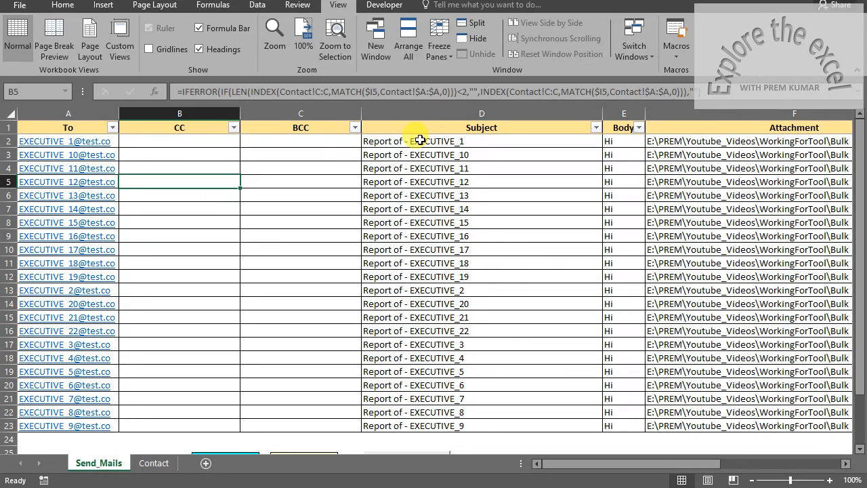
pyautogui.click(205, 131)
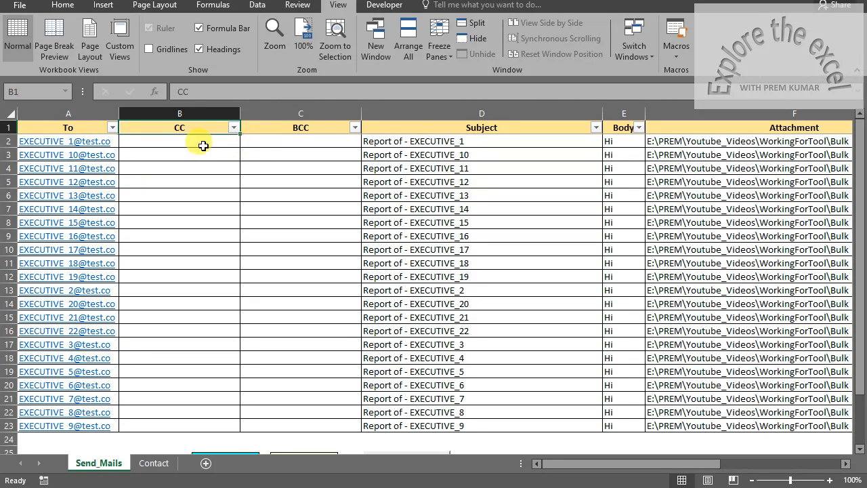
pyautogui.click(203, 145)
pyautogui.click(278, 137)
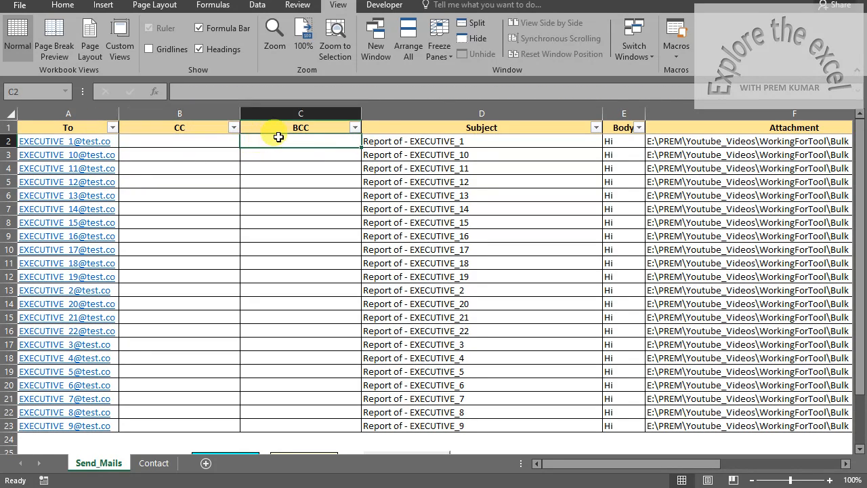
pyautogui.click(207, 128)
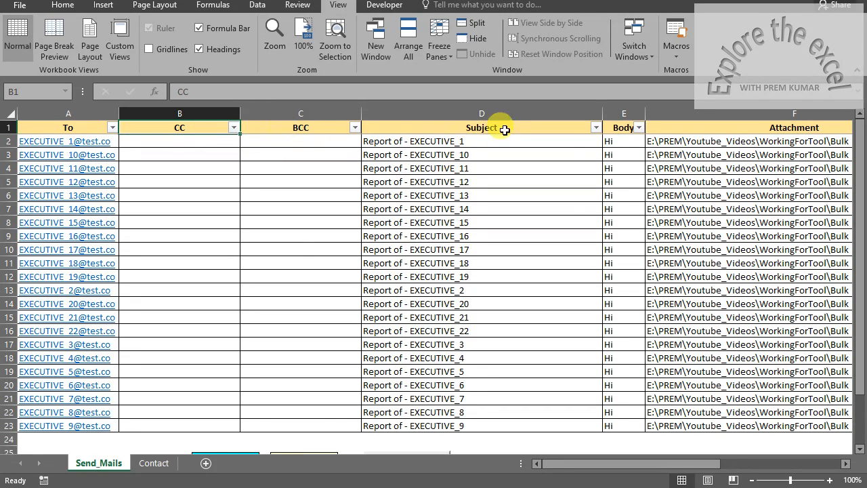
# - Examine the Body, Attachment, Status, folder path and report name headers on the Send_Mails sheet
pyautogui.click(620, 130)
pyautogui.press('Right')
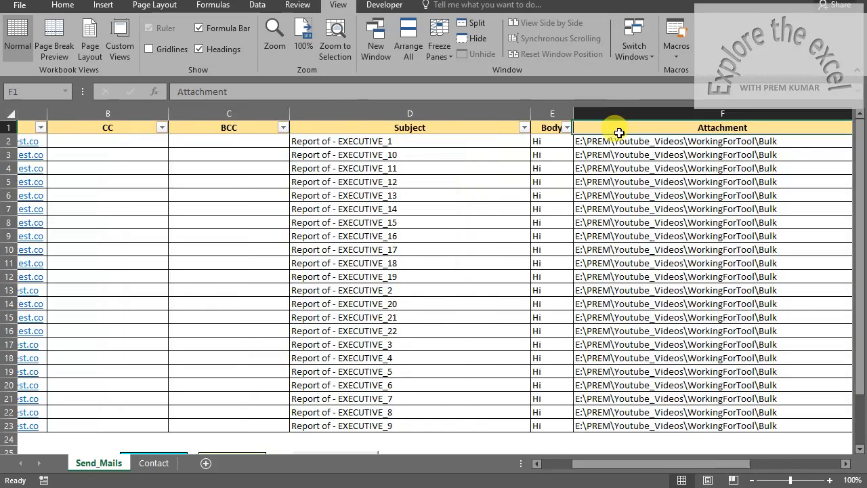
pyautogui.press('Right')
pyautogui.press('Left')
pyautogui.press('Left')
pyautogui.press('Right')
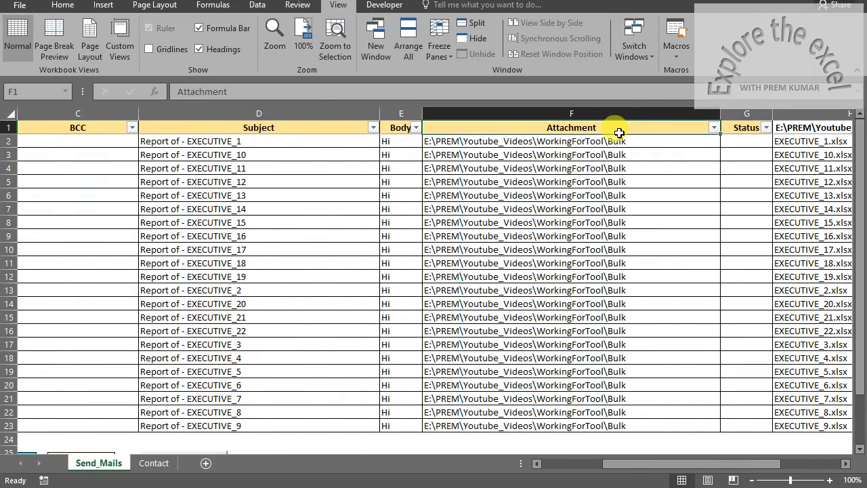
pyautogui.press('Right')
pyautogui.press('Right')
pyautogui.press('Right')
pyautogui.press('Left')
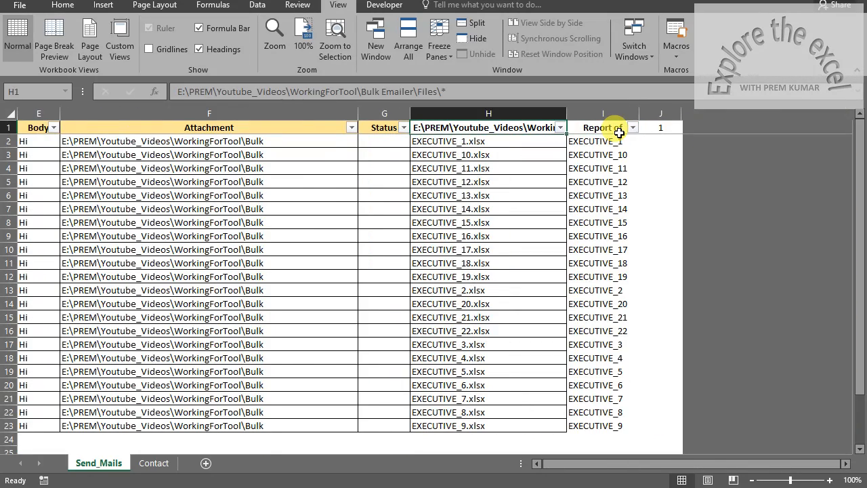
pyautogui.press('Right')
pyautogui.press('Left')
pyautogui.press('Left')
pyautogui.press('Right')
pyautogui.press('Left')
pyautogui.press('Left')
pyautogui.press('Left')
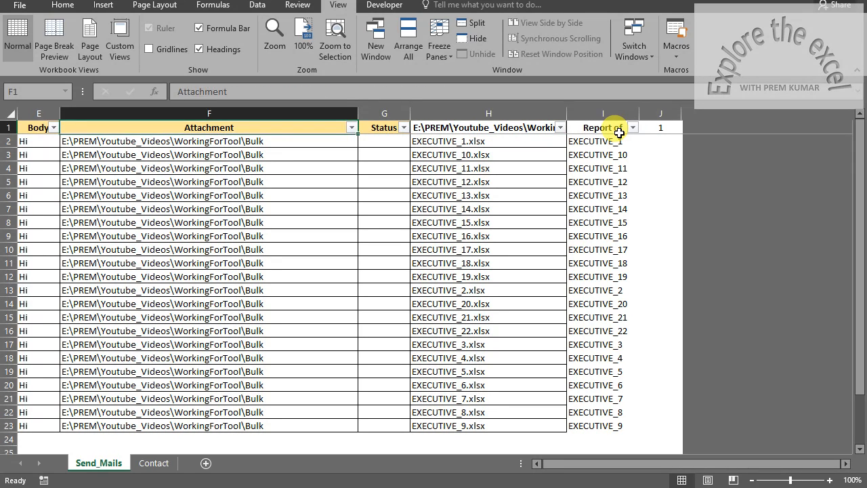
# - Go back over the CC, BCC and Subject headers in row 1 of the Send_Mails sheet
pyautogui.press('Left')
pyautogui.press('Left')
pyautogui.press('Left')
pyautogui.press('Left')
pyautogui.press('Right')
pyautogui.press('Left')
pyautogui.press('Right')
pyautogui.press('Right')
pyautogui.press('Right')
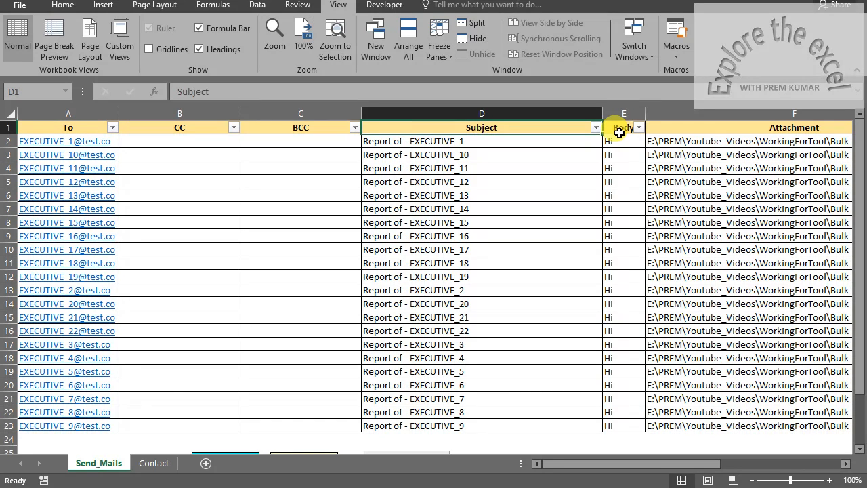
# - Examine the TERR., To, CC and BCC columns of the Contact sheet, including the executive names and their addresses
pyautogui.hotkey('ctrl', 'pagedown')
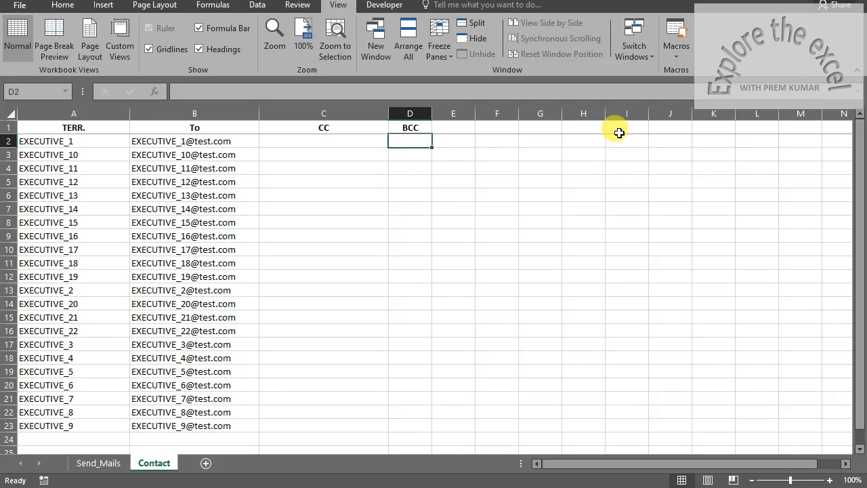
pyautogui.hotkey('alt', 'Tab')
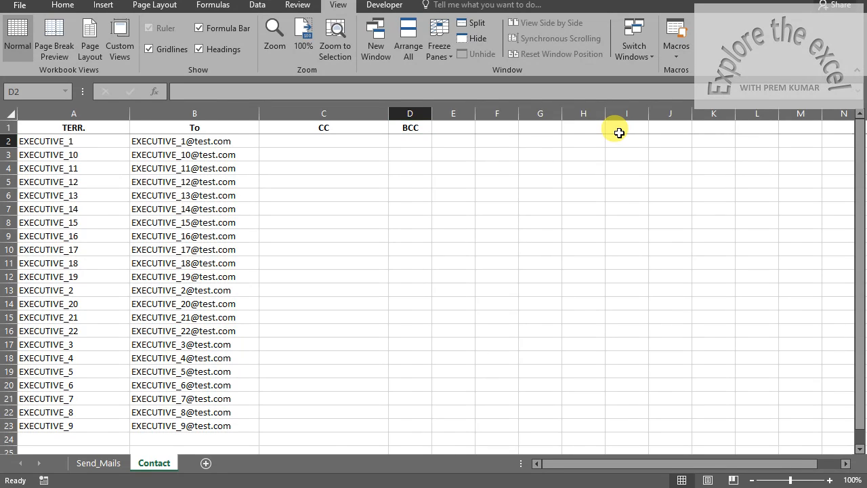
pyautogui.hotkey('ctrl', 'pageup')
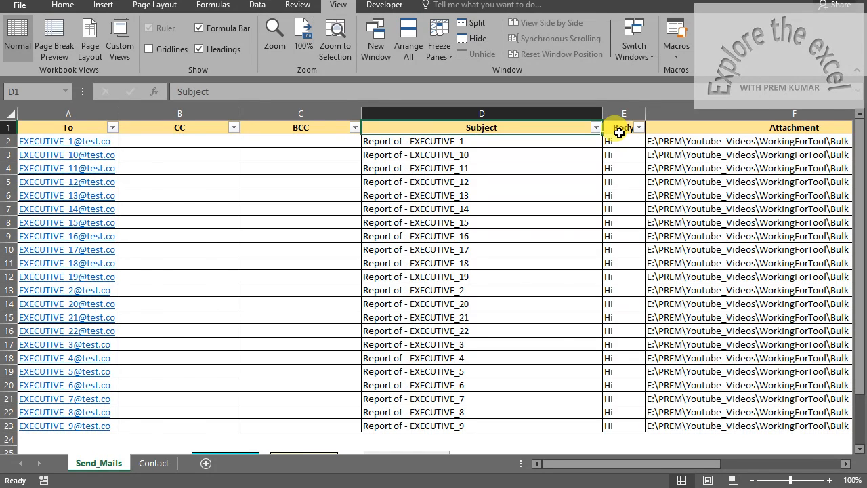
pyautogui.hotkey('ctrl', 'pagedown')
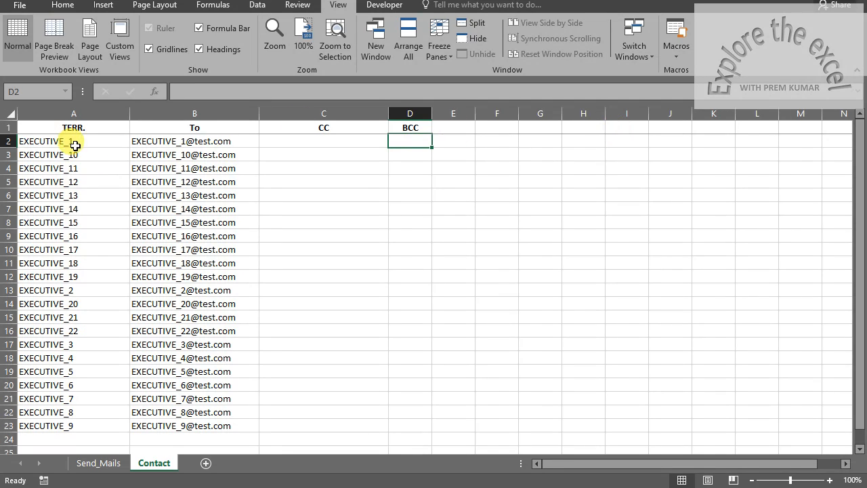
pyautogui.moveTo(77, 143); pyautogui.dragTo(86, 276)
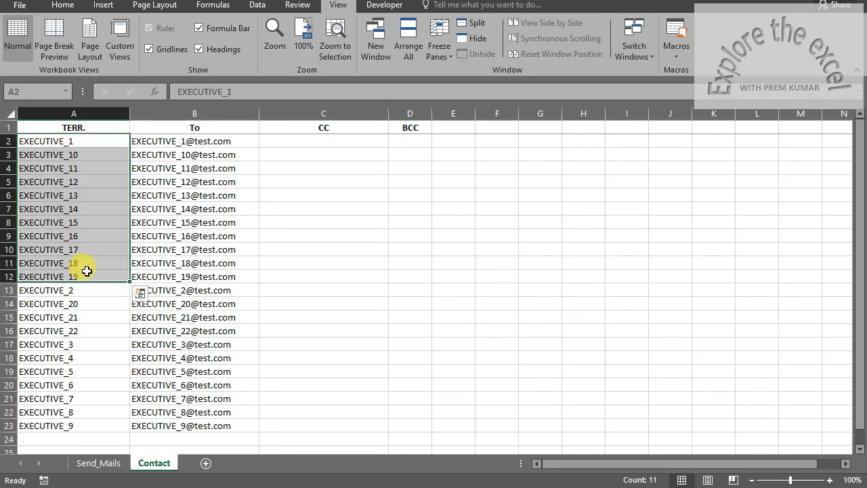
pyautogui.click(85, 193)
pyautogui.moveTo(92, 139); pyautogui.dragTo(84, 344)
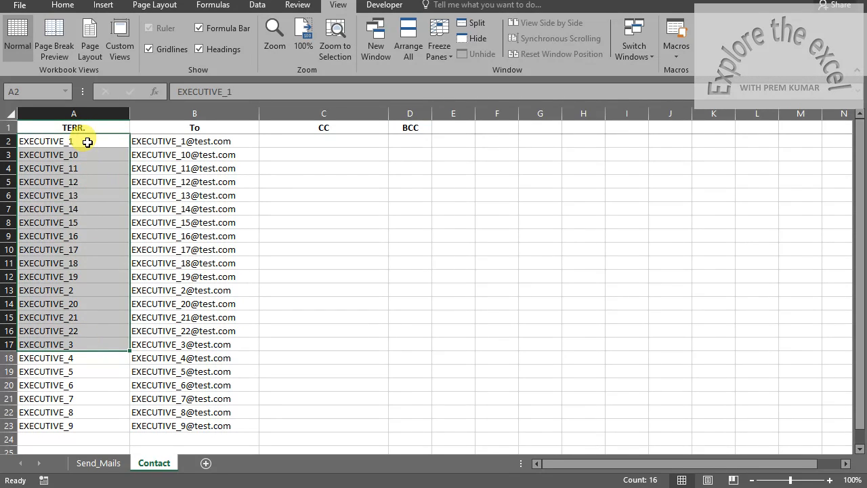
pyautogui.moveTo(85, 140); pyautogui.dragTo(85, 197)
pyautogui.moveTo(149, 141); pyautogui.dragTo(152, 195)
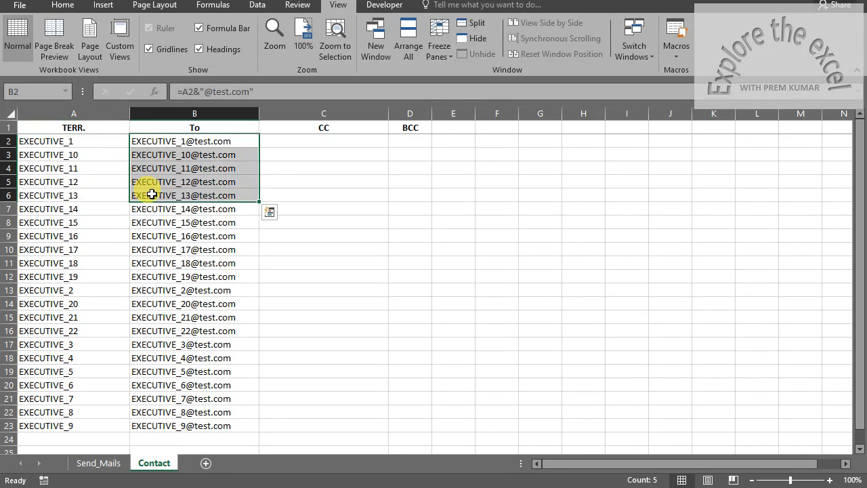
pyautogui.click(272, 141)
pyautogui.click(415, 138)
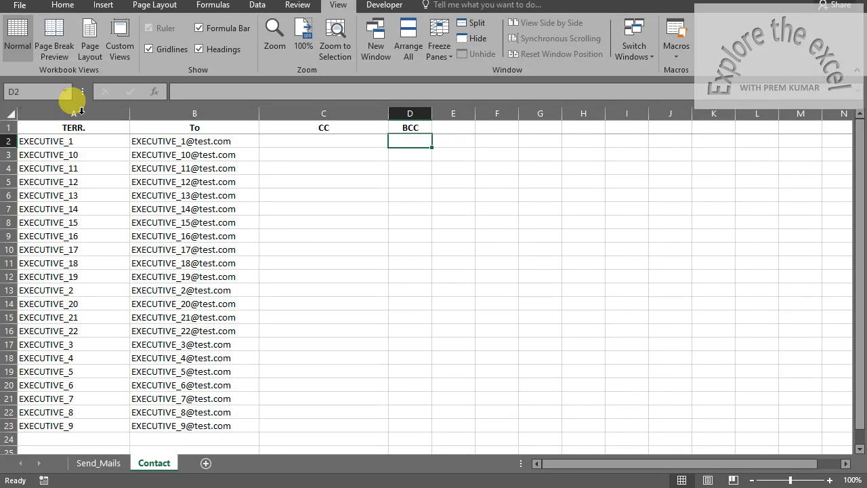
pyautogui.moveTo(74, 114); pyautogui.dragTo(403, 124)
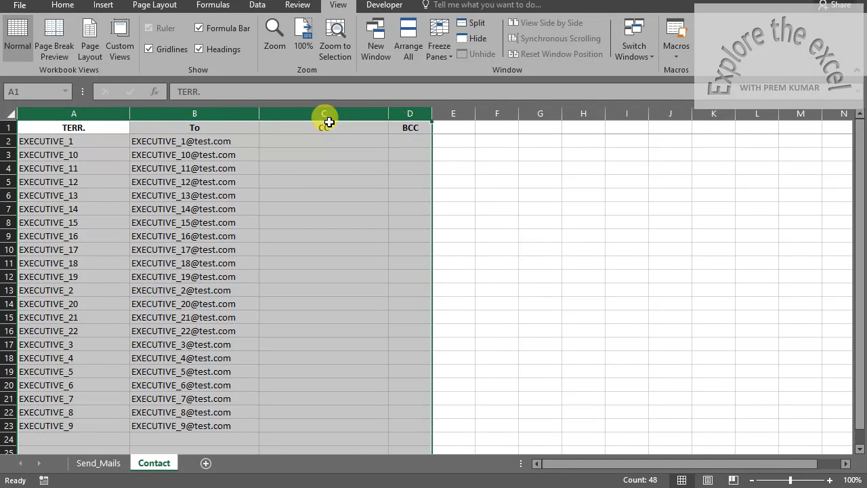
pyautogui.click(99, 128)
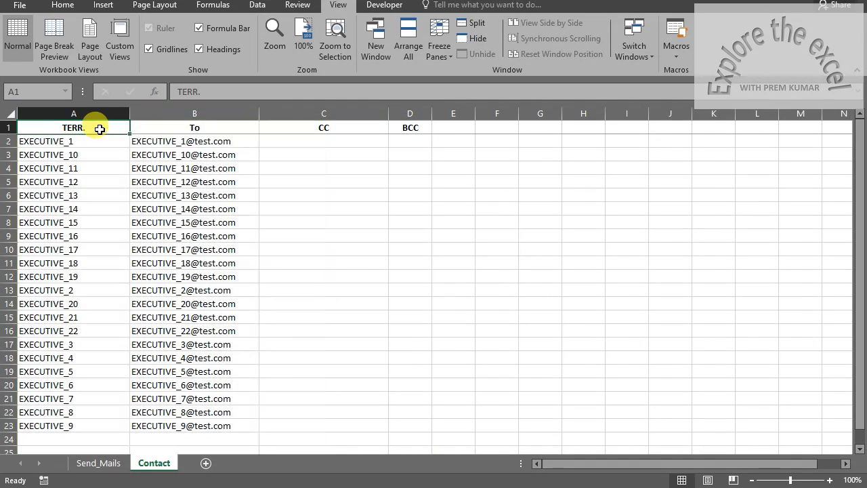
pyautogui.click(173, 141)
pyautogui.click(318, 141)
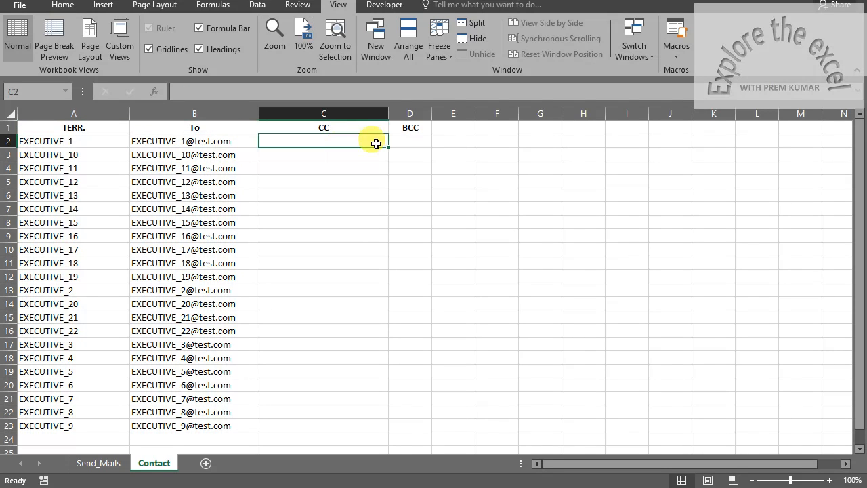
pyautogui.click(411, 138)
# - Return to the Send_Mails sheet and check its To to Subject headers and the CC and BCC cells in row 2
pyautogui.click(102, 465)
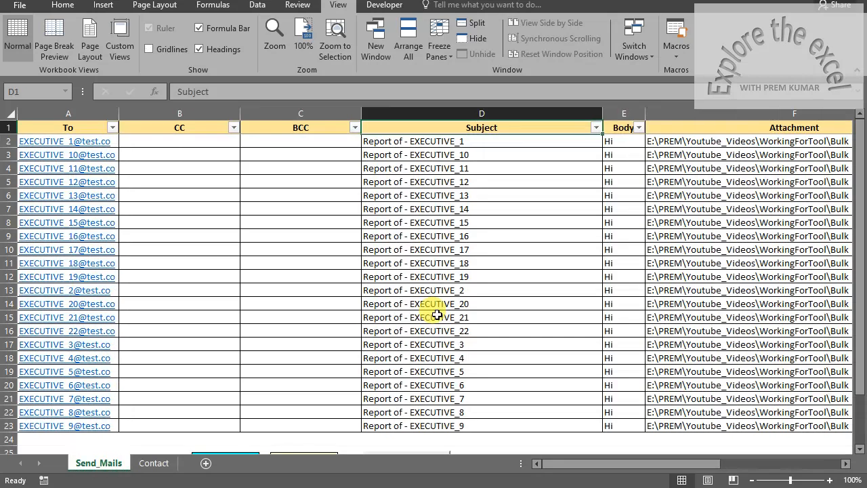
pyautogui.click(167, 155)
pyautogui.press('Left')
pyautogui.press('Up')
pyautogui.press('Up')
pyautogui.press('Right')
pyautogui.press('Right')
pyautogui.press('Right')
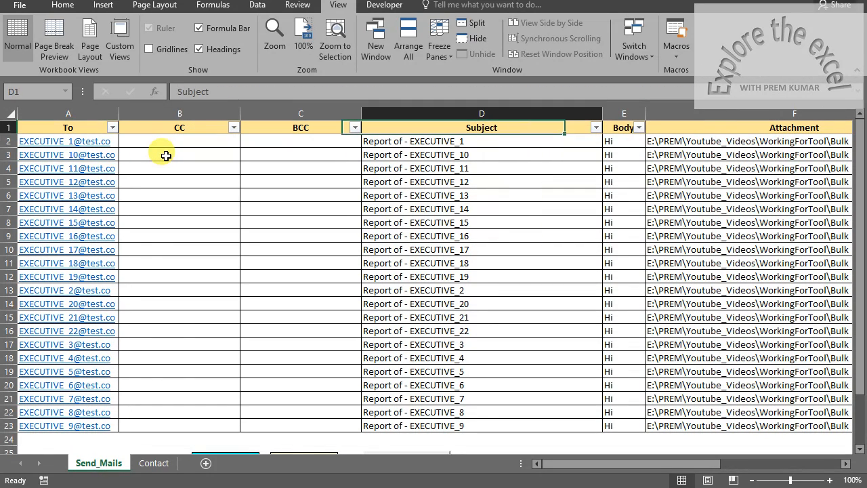
pyautogui.press('Left')
pyautogui.press('Left')
pyautogui.press('Down')
pyautogui.press('Right')
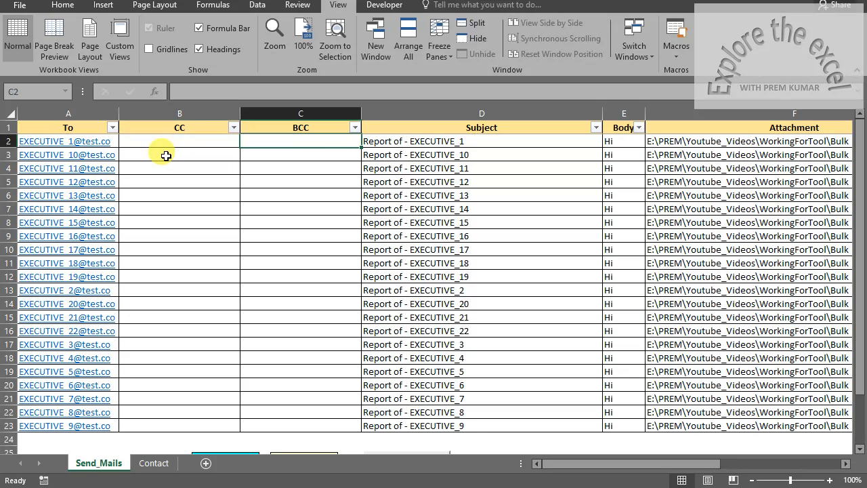
pyautogui.press('Left')
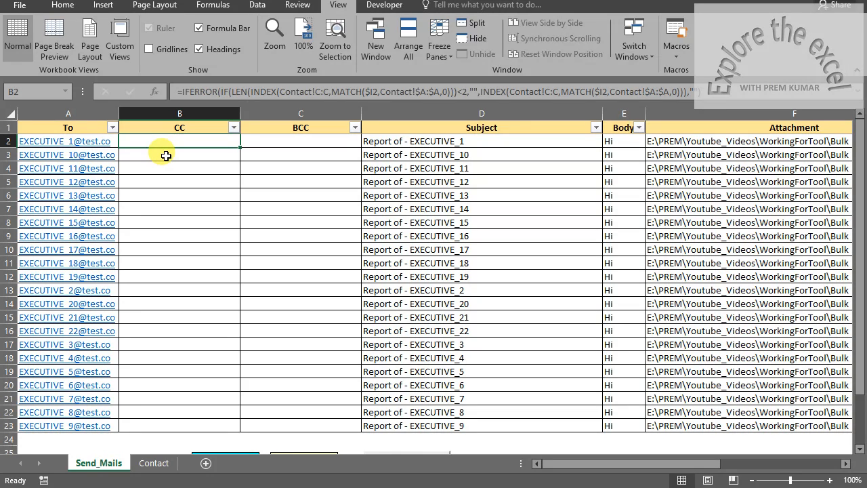
# - Examine the CC and BCC cells from row 2 down and their lookup formulas, ending on the first Subject cell
pyautogui.hotkey('ctrl', 'shift', 'Down')
pyautogui.hotkey('shift', 'Right')
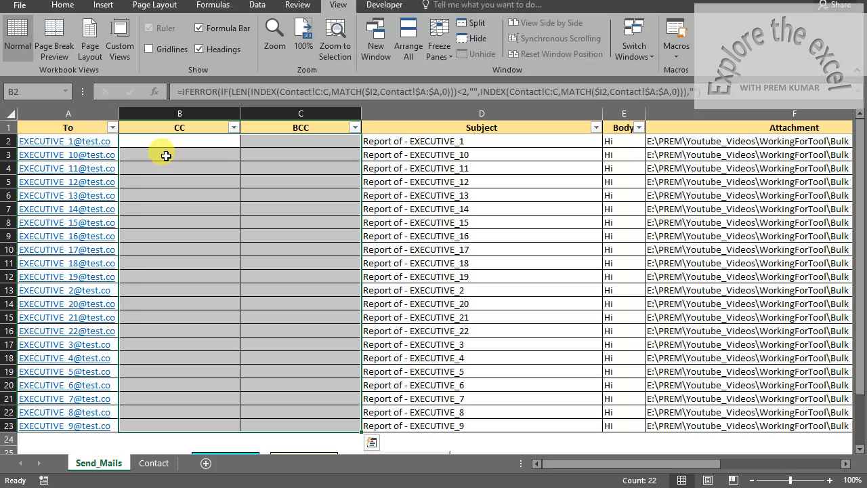
pyautogui.press('Up')
pyautogui.press('Right')
pyautogui.press('Down')
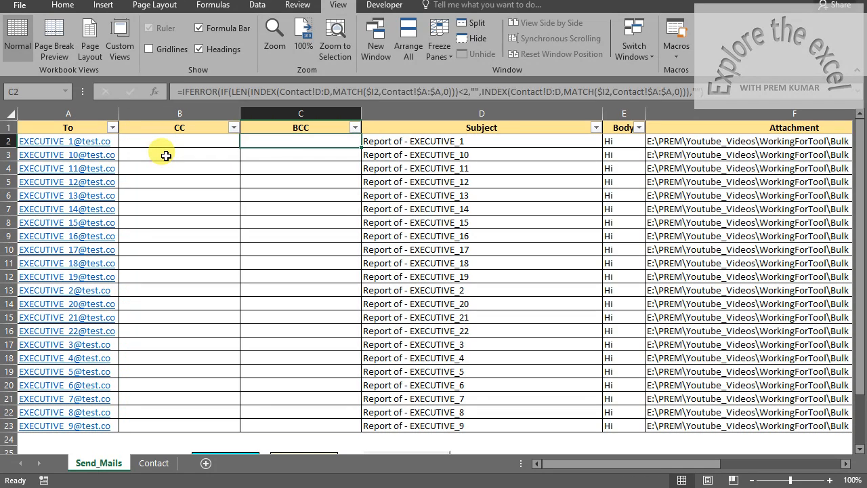
pyautogui.press('Left')
pyautogui.press('Left')
pyautogui.press('Right')
pyautogui.press('Right')
pyautogui.press('Right')
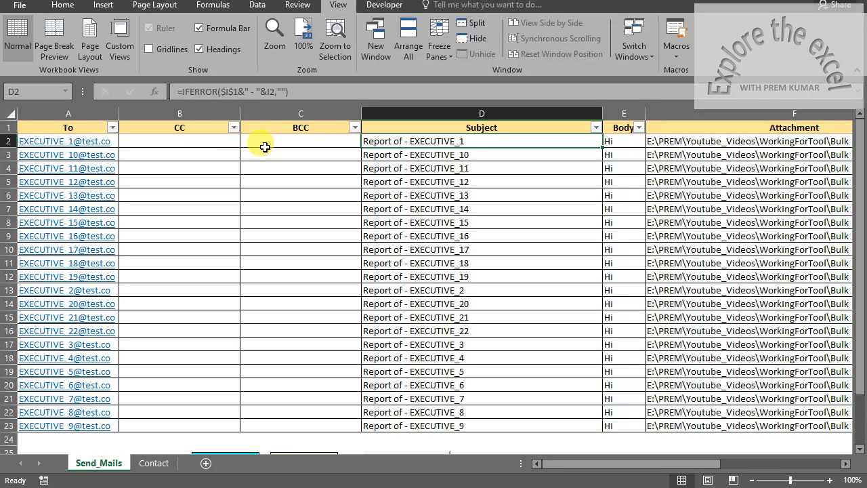
# - Follow row 1 from the Subject header to cells I1 and J1 and examine the executive names under the report title
pyautogui.press('Up')
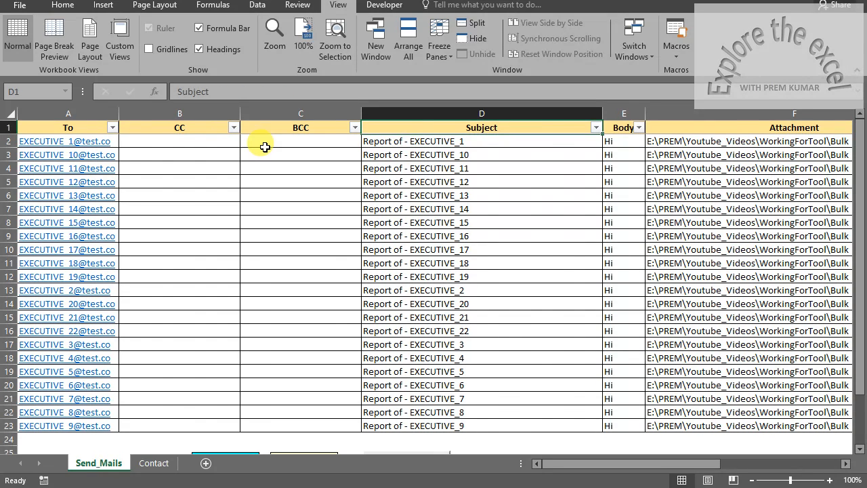
pyautogui.press('Right')
pyautogui.press('Right')
pyautogui.press('Right')
pyautogui.press('Right')
pyautogui.press('Right')
pyautogui.press('Right')
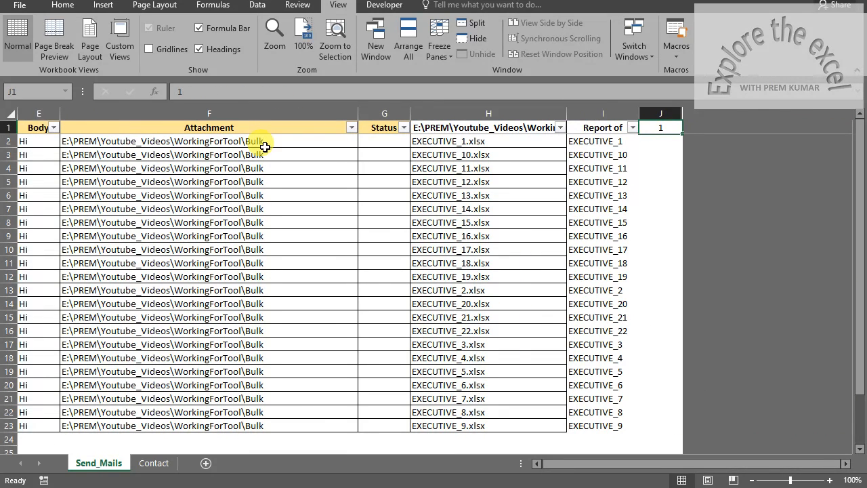
pyautogui.press('Left')
pyautogui.hotkey('ctrl', 'shift', 'Down')
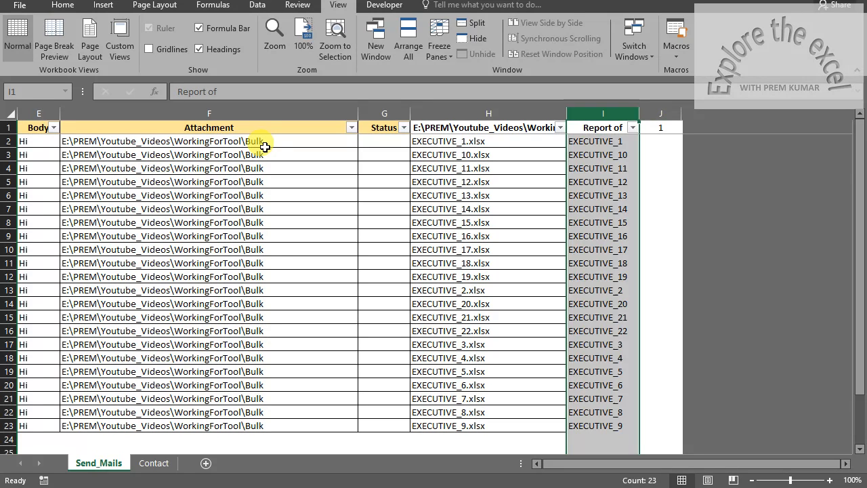
pyautogui.hotkey('ctrl', 'shift', 'Up')
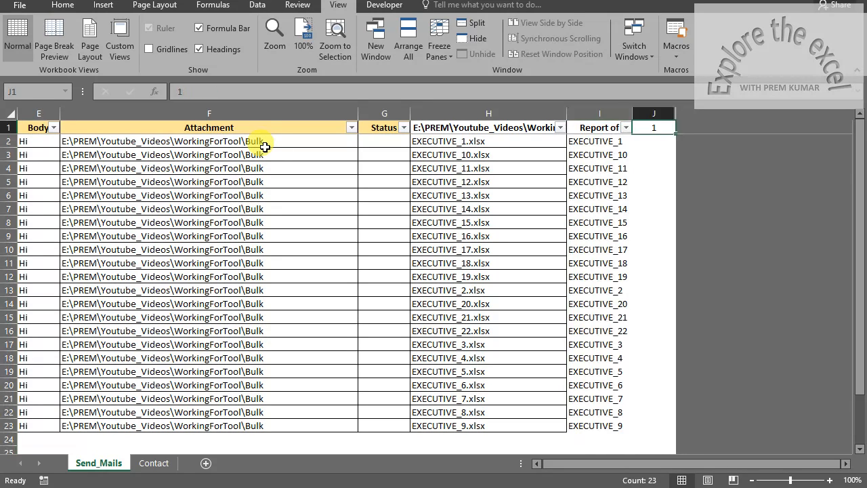
pyautogui.press('Left')
pyautogui.press('Right')
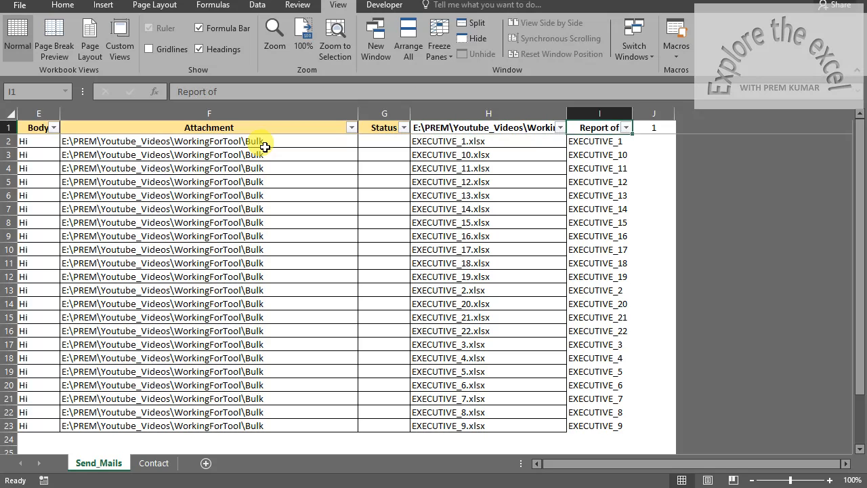
# - Return to the Subject column and examine how the formula in D2 combines the report title with the executive name
pyautogui.press('Left')
pyautogui.press('Left')
pyautogui.press('Left')
pyautogui.press('Left')
pyautogui.press('Left')
pyautogui.press('Left')
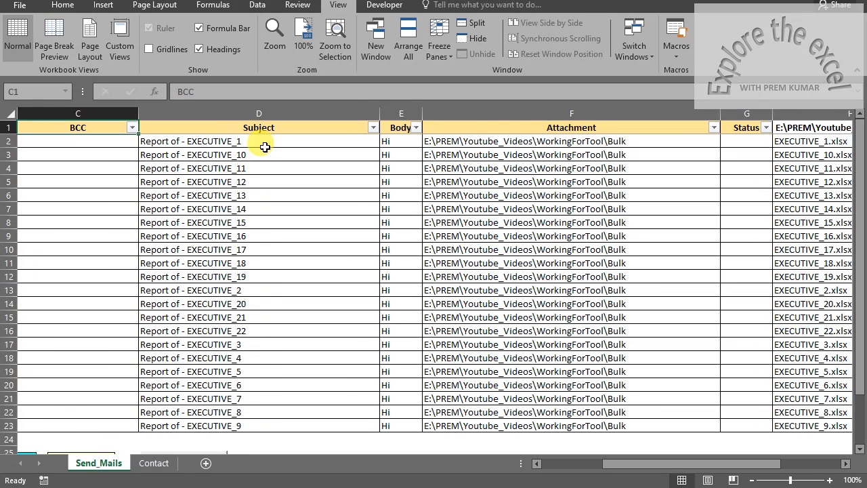
pyautogui.click(264, 147)
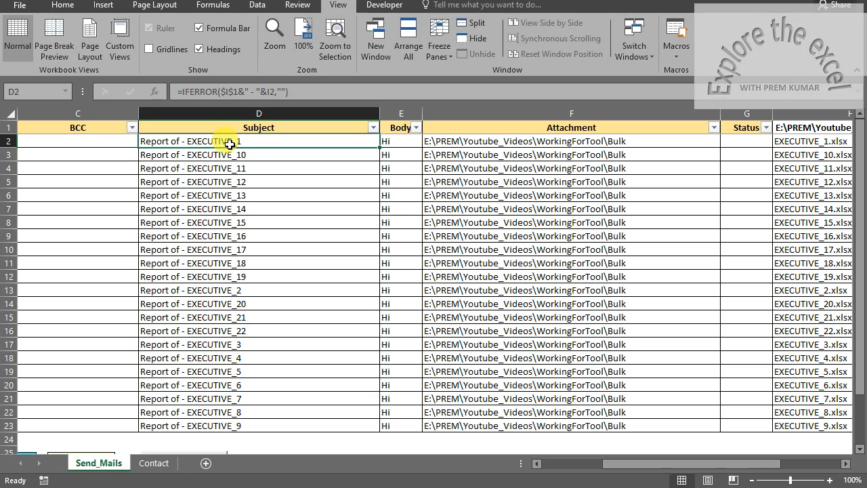
pyautogui.press('Up')
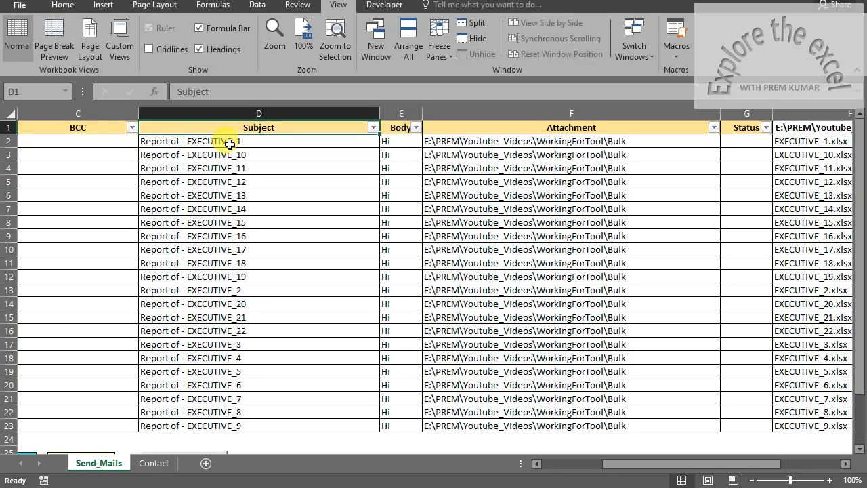
pyautogui.press('Down')
pyautogui.press('Left')
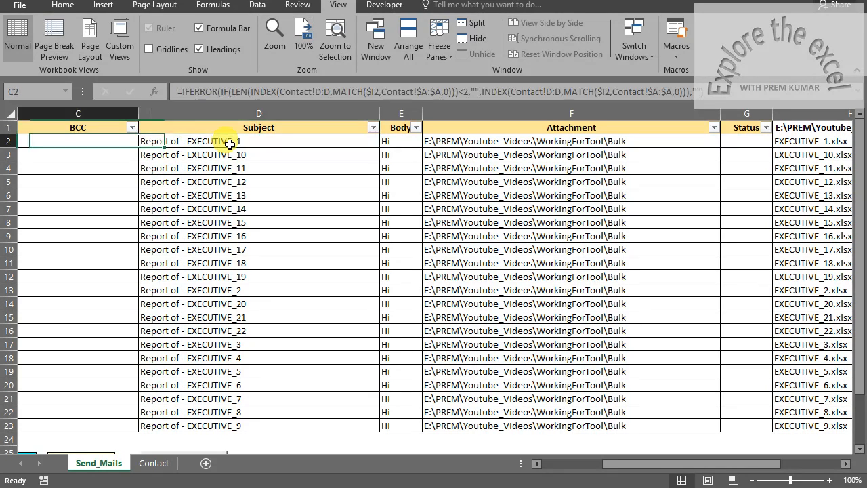
pyautogui.press('Right')
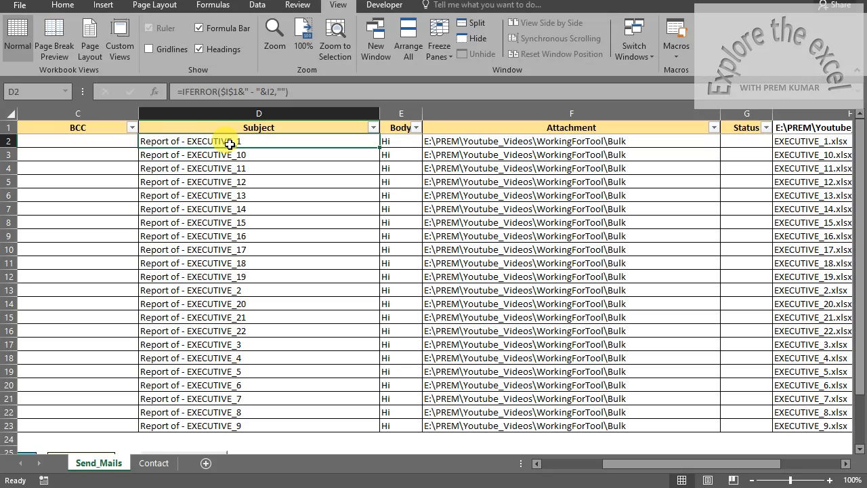
# - Replace the report title in cell I1 with "Circular"
pyautogui.press('Up')
pyautogui.hotkey('ctrl', 'Right')
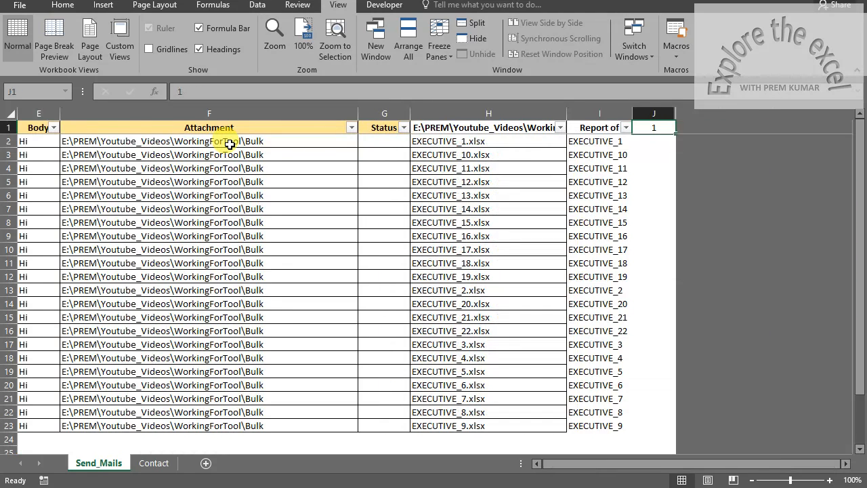
pyautogui.press('Left')
pyautogui.write('C')
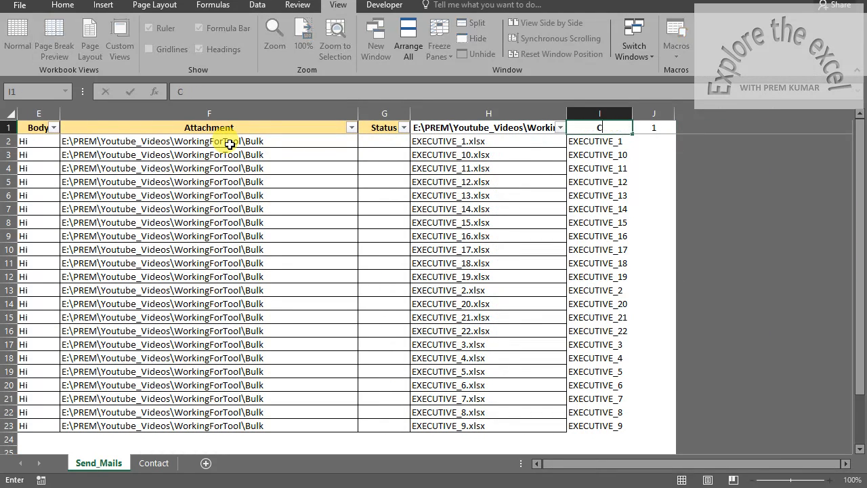
pyautogui.write('ircular')
pyautogui.press('Return')
pyautogui.press('Up')
pyautogui.press('Left')
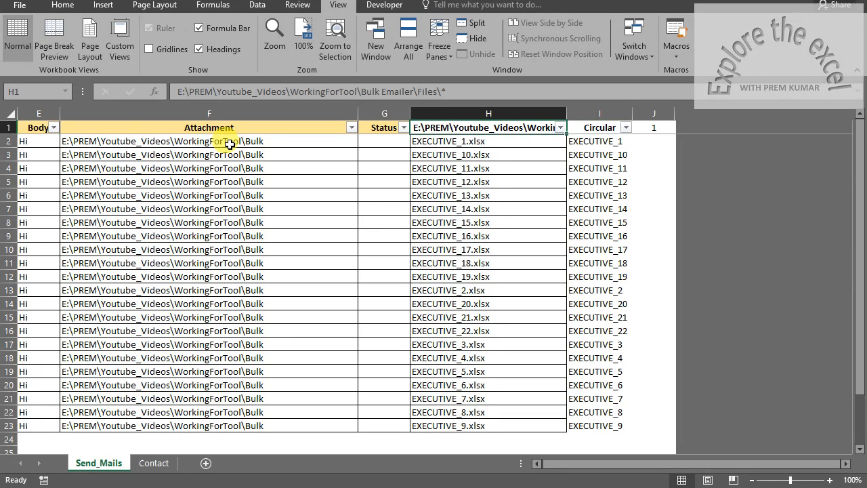
# - Check the Subject column from D2 down for the new report title in the subject lines
pyautogui.press('Down')
pyautogui.press('Left')
pyautogui.press('Left')
pyautogui.press('Left')
pyautogui.press('Left')
pyautogui.press('Left')
pyautogui.press('Right')
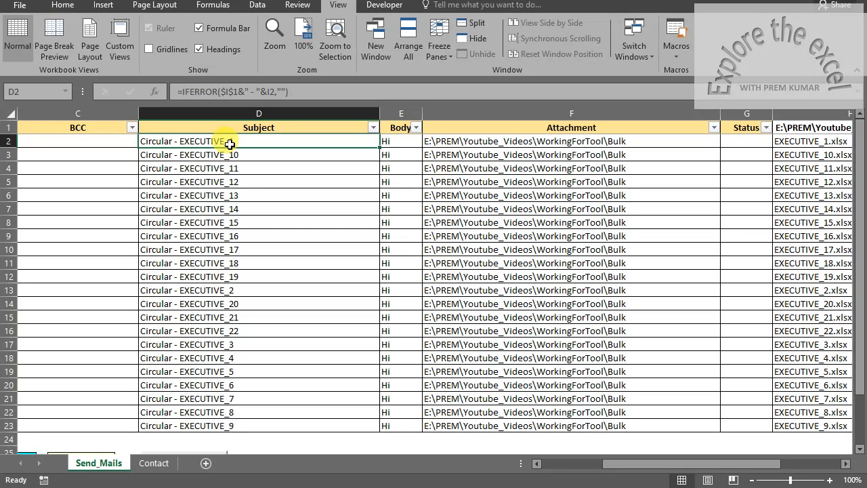
# - Go back to the report title in I1, and retrace the row 1 headers to BCC
pyautogui.press('Up')
pyautogui.hotkey('ctrl', 'Right')
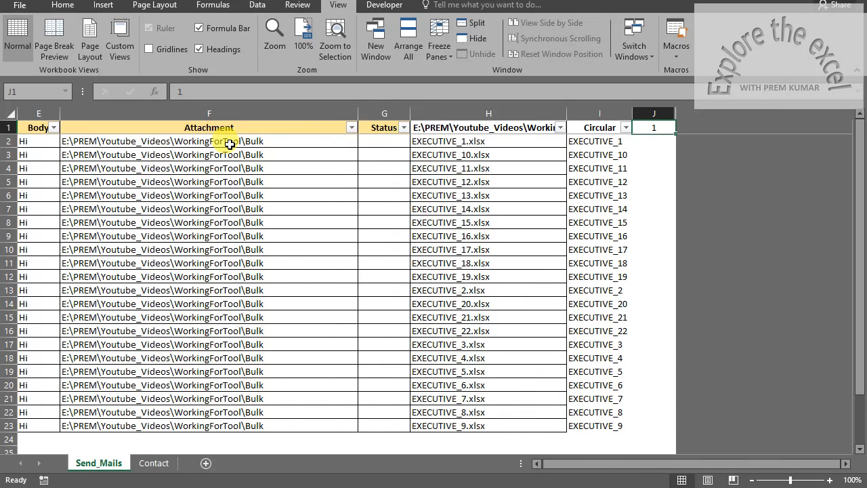
pyautogui.press('Left')
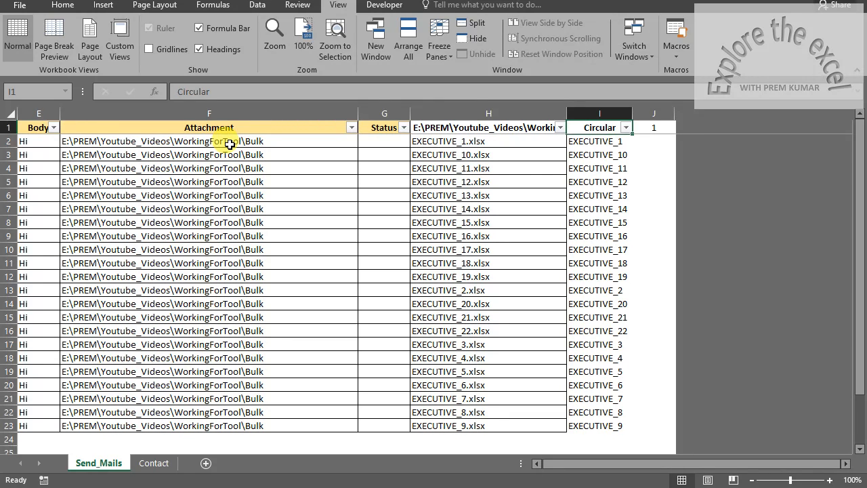
pyautogui.press('Left')
pyautogui.press('Left')
pyautogui.press('Left')
pyautogui.press('Left')
pyautogui.press('Left')
pyautogui.press('Left')
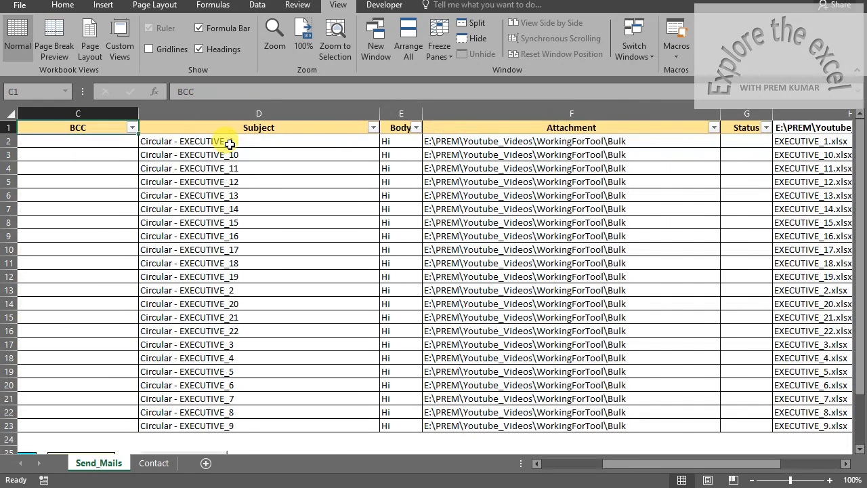
# - Review the To, CC and BCC headers and the Subject and Body cells in row 2
pyautogui.press('Left')
pyautogui.press('Left')
pyautogui.press('Right')
pyautogui.press('Right')
pyautogui.press('Down')
pyautogui.press('Right')
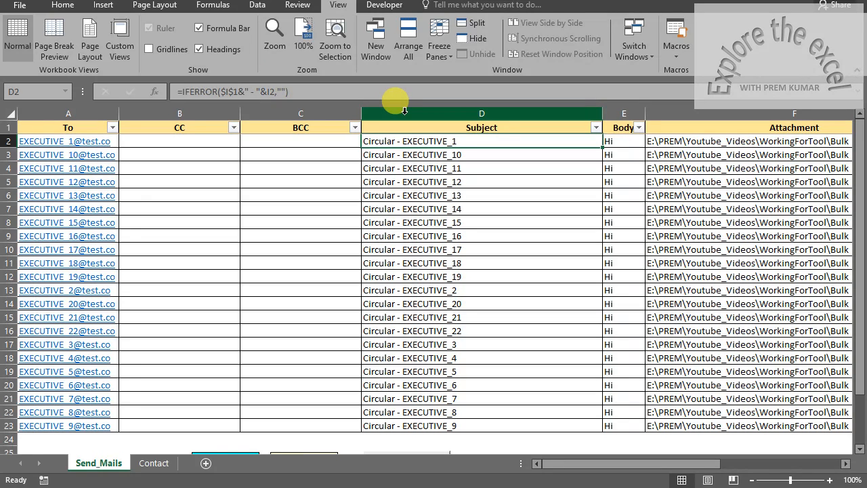
pyautogui.press('Right')
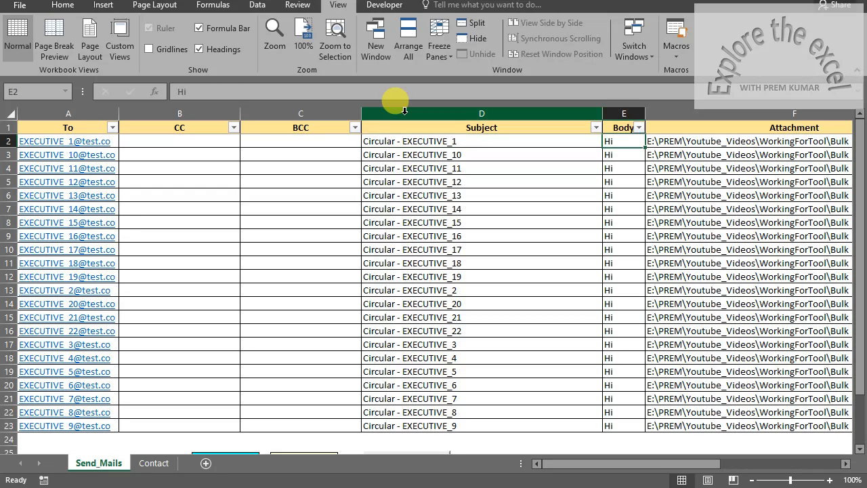
# - Switch to Outlook and start a new email message, with the cursor in the body above the signature
pyautogui.press('Up')
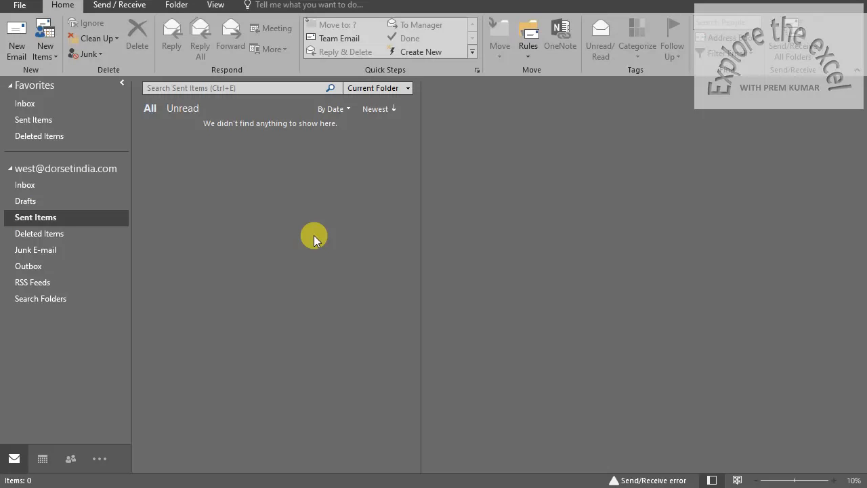
pyautogui.click(17, 39)
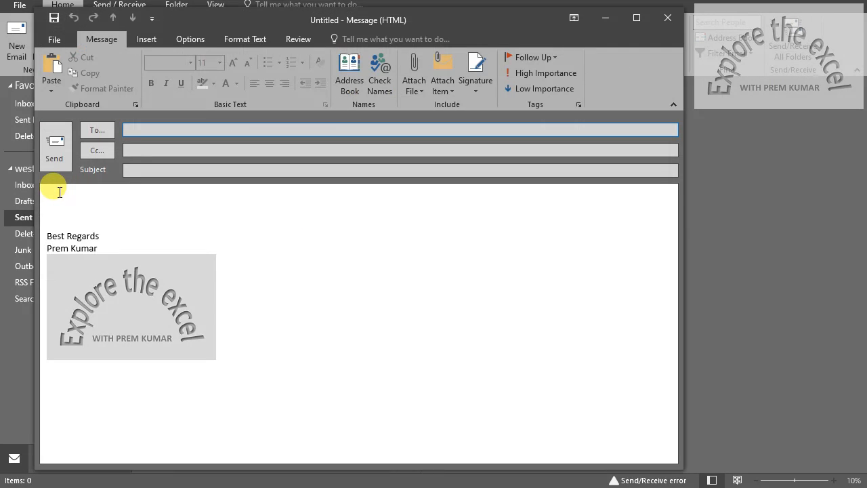
pyautogui.click(57, 190)
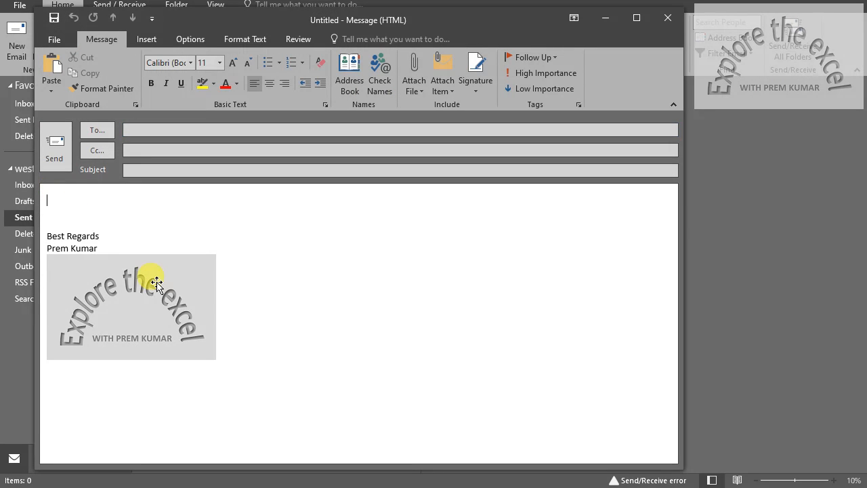
# - Copy the body text from cell E2 of the Send_Mails workbook into the new Outlook message above the signature
pyautogui.hotkey('alt', 'Tab')
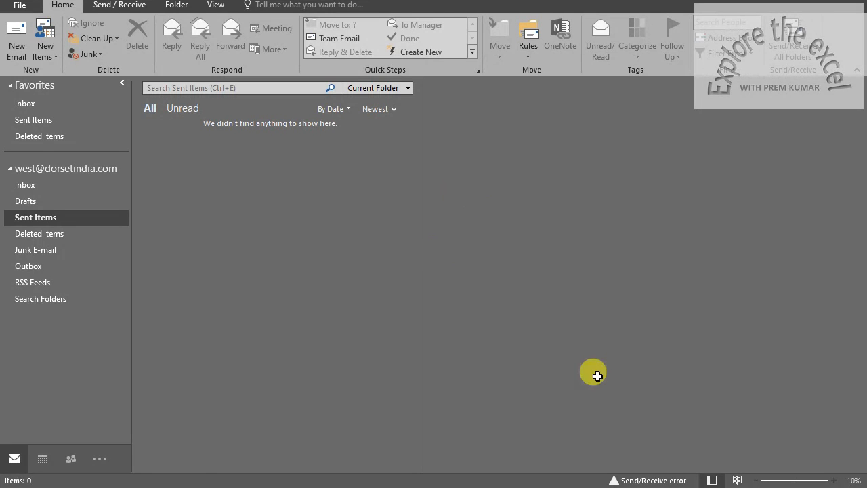
pyautogui.hotkey('alt', 'Tab')
pyautogui.click(624, 144)
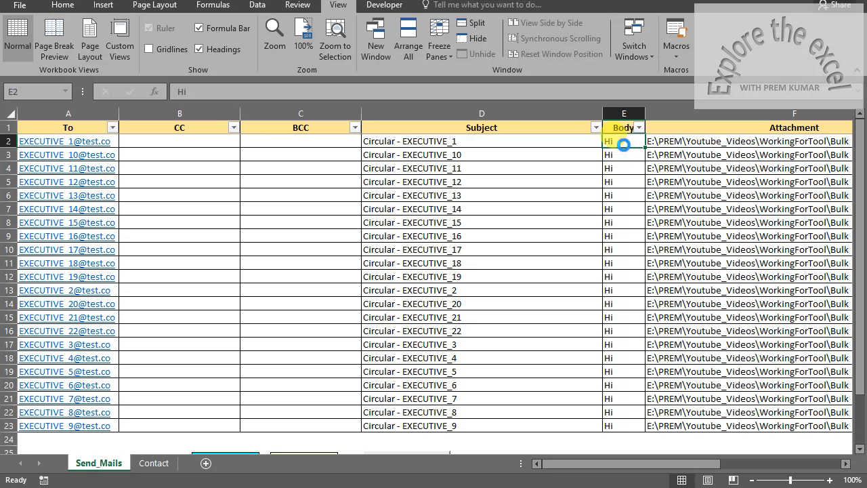
pyautogui.hotkey('ctrl', 'c')
pyautogui.hotkey('alt', 'Tab')
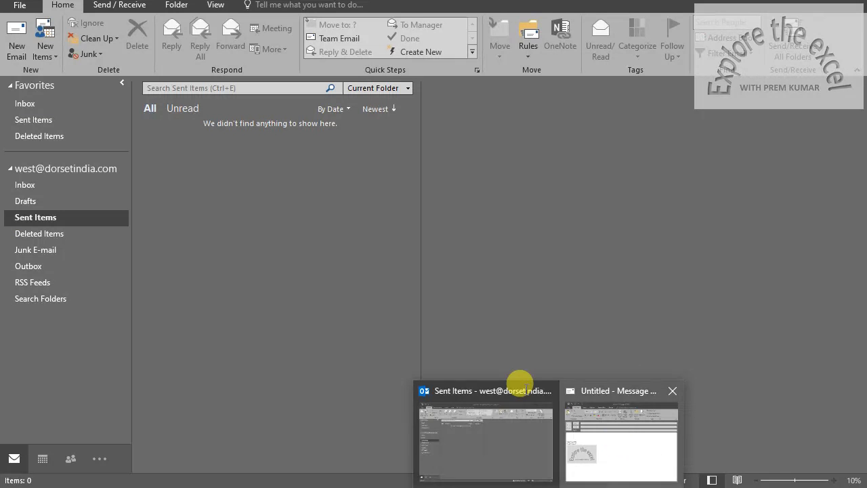
pyautogui.click(620, 427)
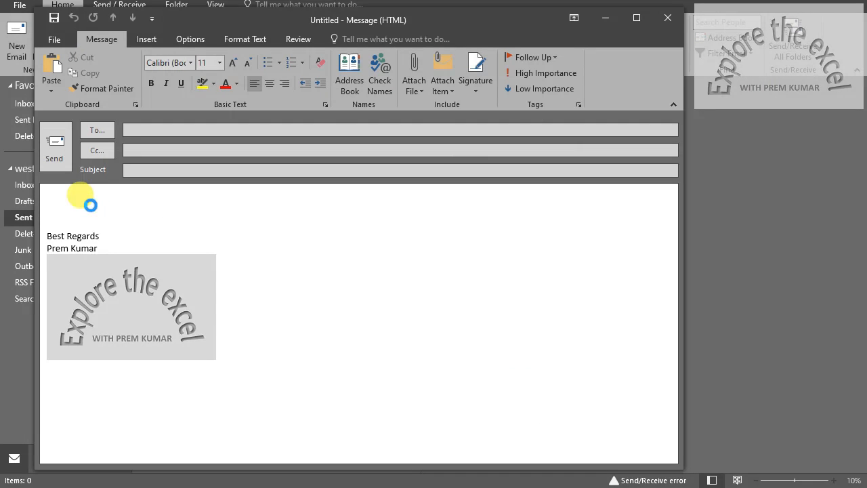
pyautogui.write('Hi')
pyautogui.press('Return')
pyautogui.press('Return')
pyautogui.write('Please find the attached report.')
pyautogui.press('Return')
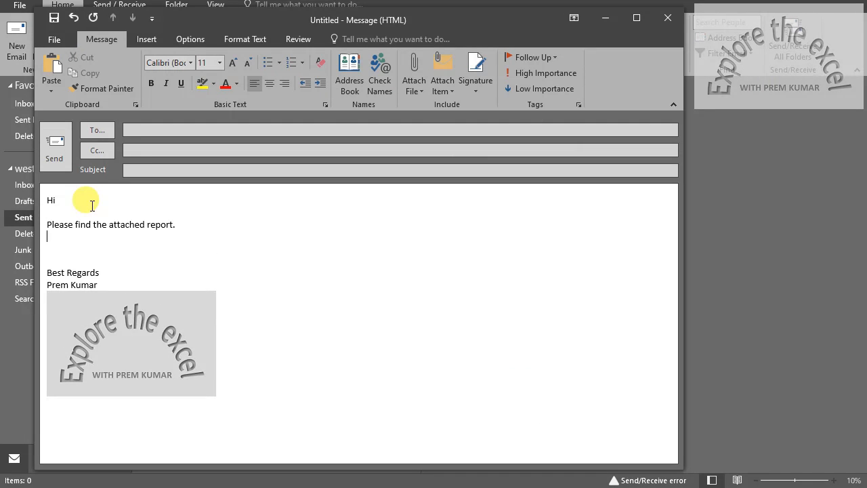
# - Replace the body text above the signature with the greeting "Dear Concern"
pyautogui.keyDown('shift'); pyautogui.click(30, 200); pyautogui.keyUp('shift')
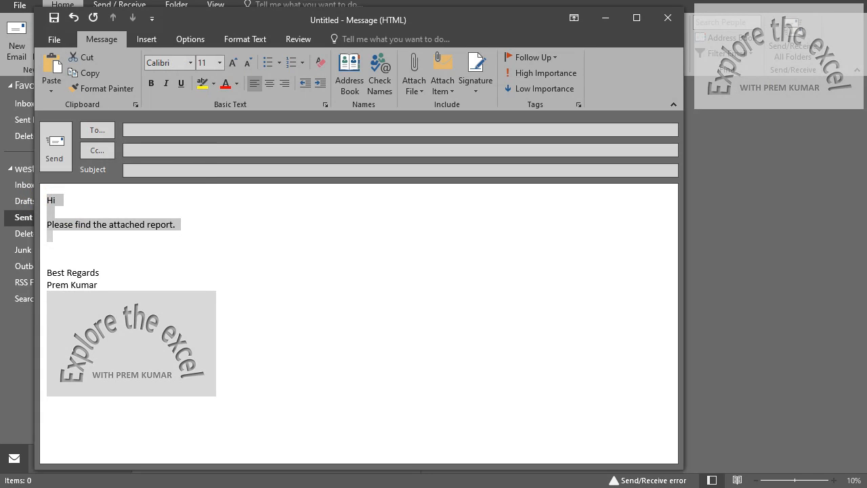
pyautogui.write('Dear All')
pyautogui.press('Return')
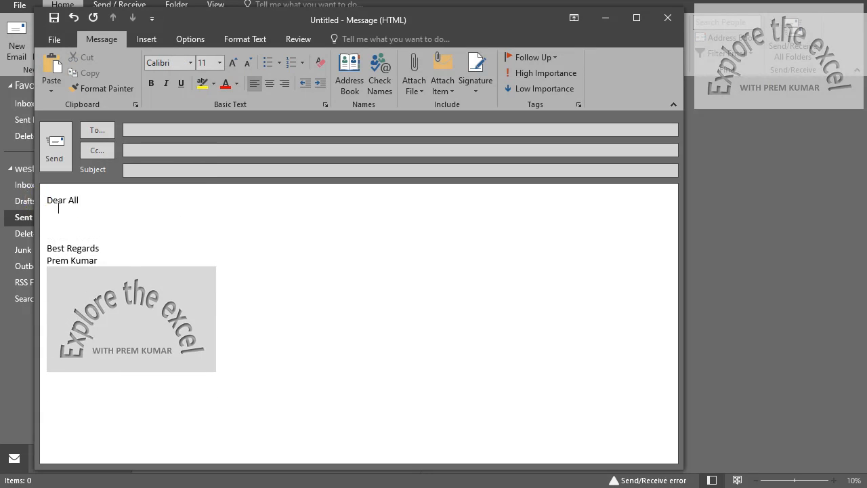
pyautogui.press('BackSpace')
pyautogui.press('BackSpace')
pyautogui.press('BackSpace')
pyautogui.press('BackSpace')
pyautogui.write('Coc')
pyautogui.press('BackSpace')
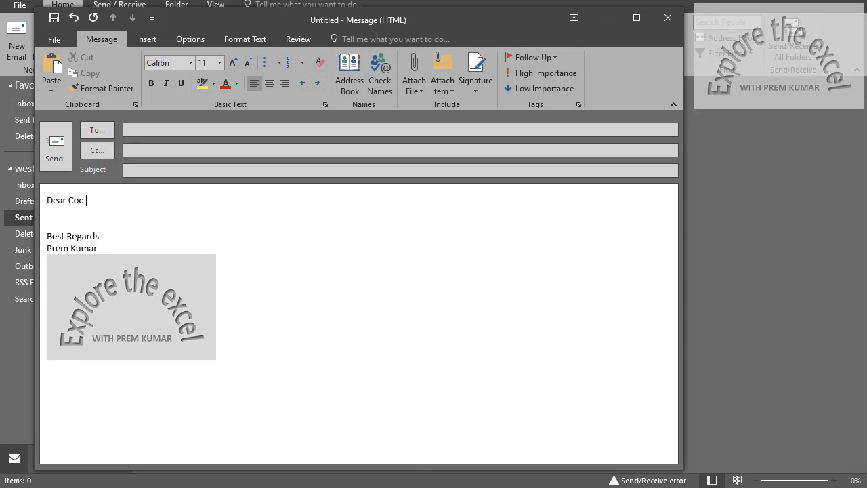
pyautogui.write('r Concern')
# - Add the line "Please find the attached." after a blank line below the greeting, and select the new body text
pyautogui.press('Return')
pyautogui.press('Return')
pyautogui.write('Please ')
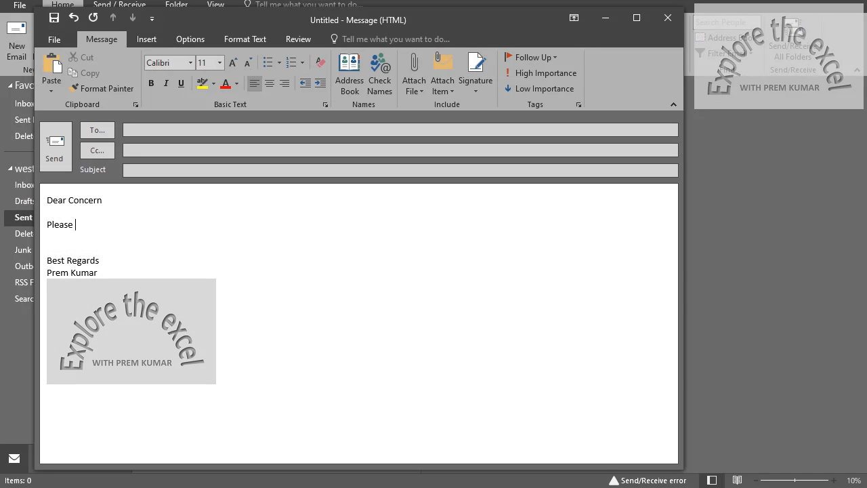
pyautogui.write('fidn the attaced')
pyautogui.press('BackSpace')
pyautogui.press('BackSpace')
pyautogui.press('BackSpace')
pyautogui.write('hed.')
pyautogui.moveTo(147, 225); pyautogui.dragTo(42, 181)
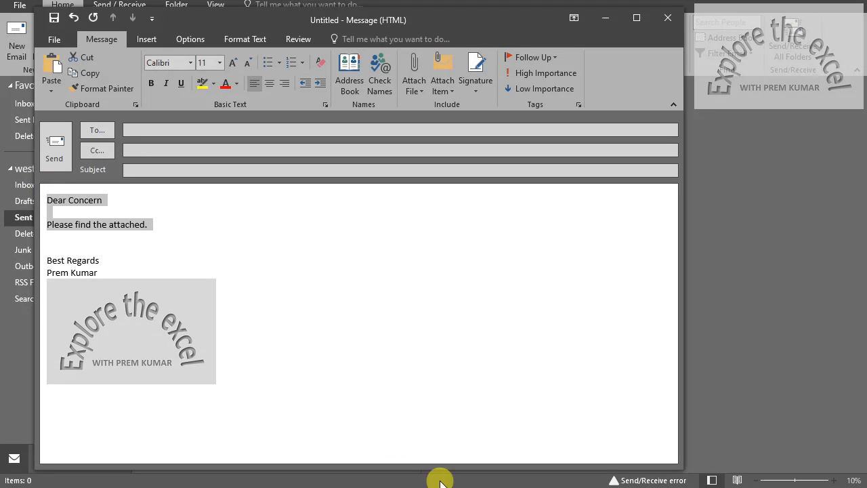
pyautogui.hotkey('alt', 'Tab')
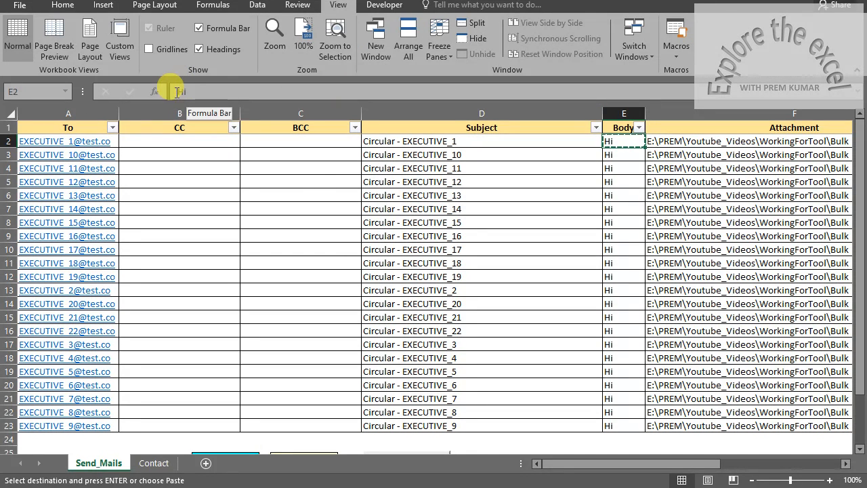
pyautogui.press('Delete')
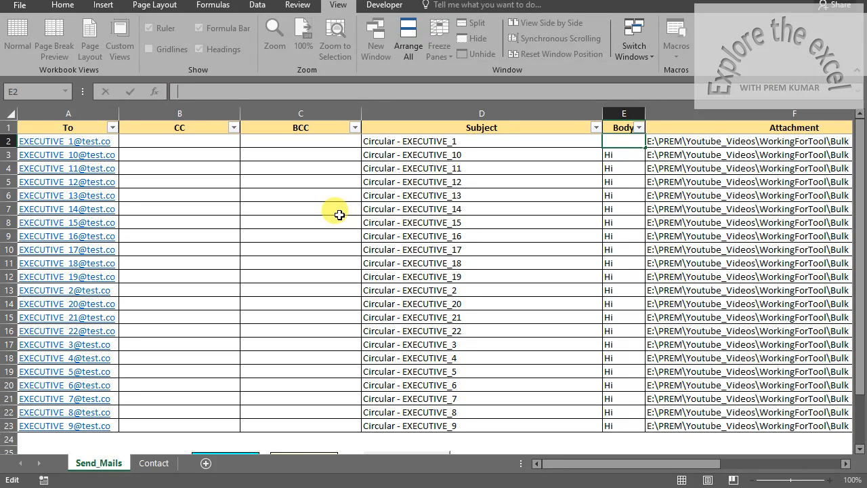
pyautogui.hotkey('ctrl', 'v')
pyautogui.hotkey('alt', 'Return')
pyautogui.press('Up')
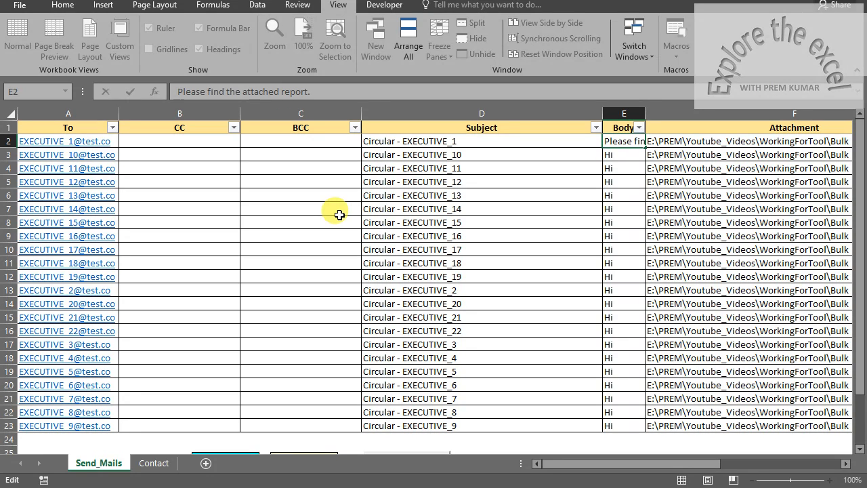
pyautogui.hotkey('ctrl', 'z')
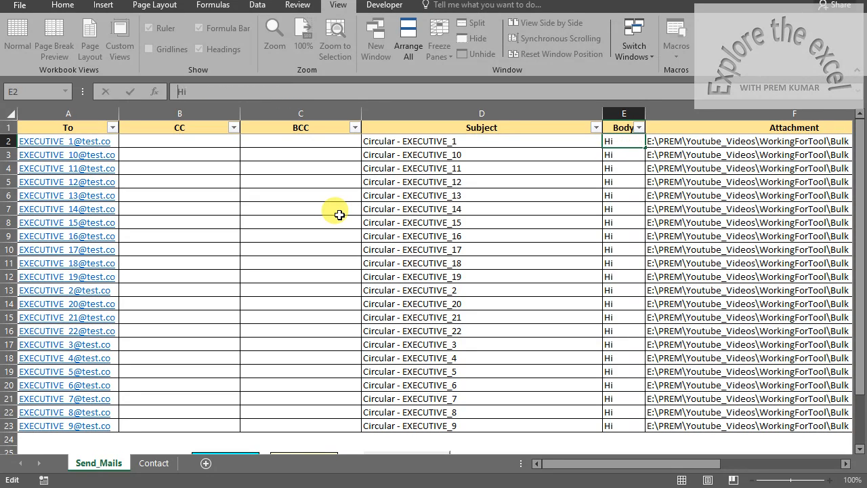
pyautogui.press('Down')
pyautogui.press('Up')
pyautogui.press('Down')
pyautogui.press('Escape')
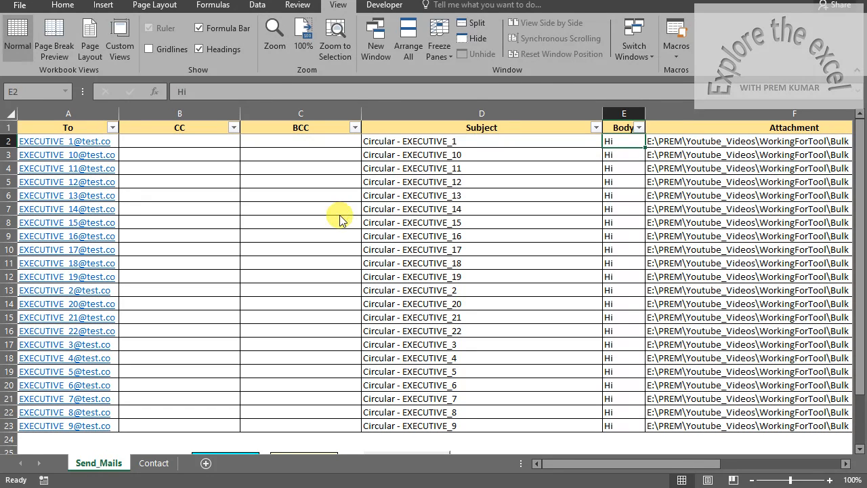
# - Copy the "Dear Concern / Please find the attached." text from the Outlook message and replace the content of body cell E2 in the Send_Mails workbook with it
pyautogui.hotkey('shift', 'Left')
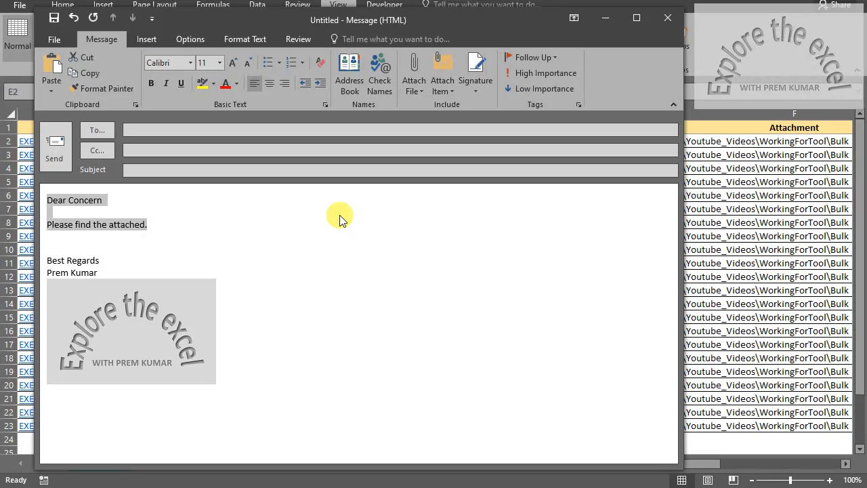
pyautogui.press('Tab')
pyautogui.press('alt')
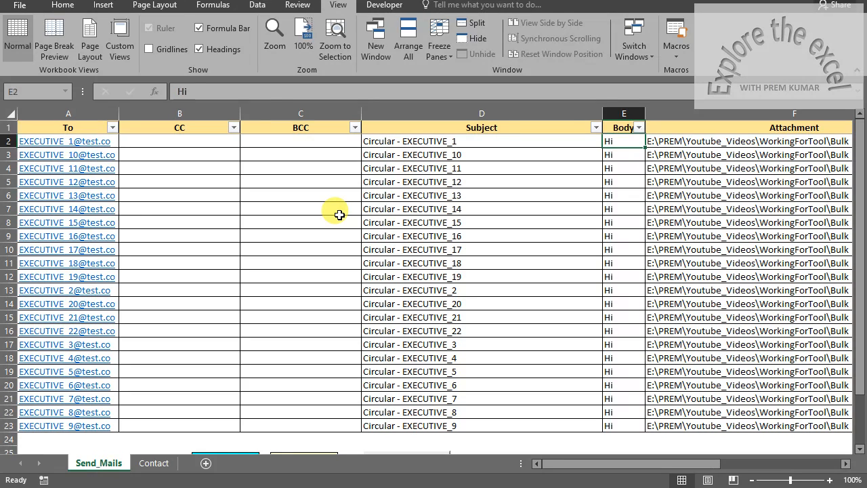
pyautogui.moveTo(178, 91); pyautogui.dragTo(339, 285)
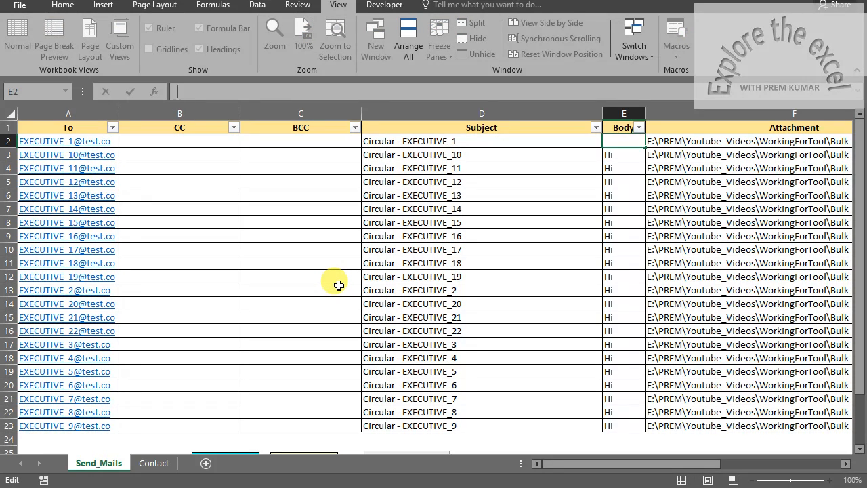
pyautogui.press('Return')
pyautogui.press('Up')
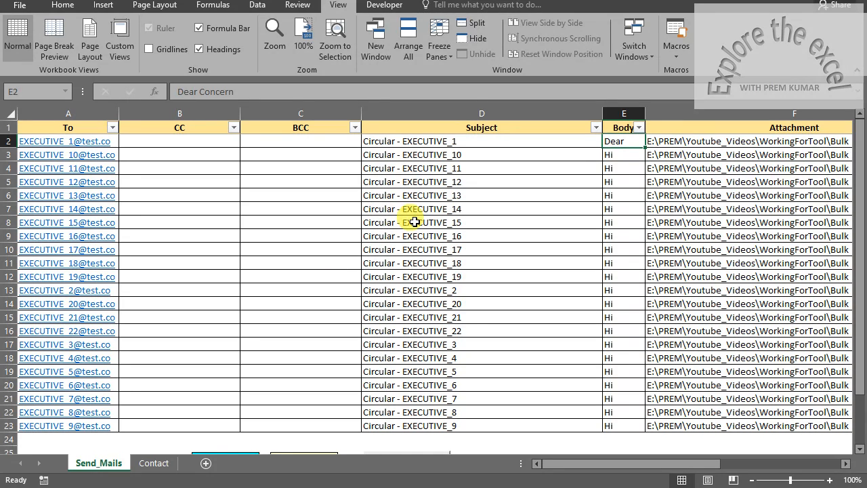
# - Check the full body text in E2 and fill it down the Body column through row 23
pyautogui.press('F2')
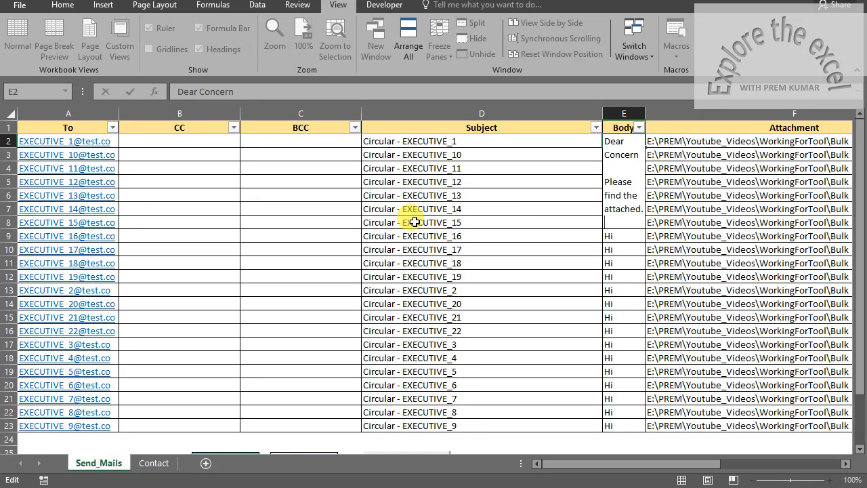
pyautogui.press('Escape')
pyautogui.hotkey('ctrl', 'shift', 'Down')
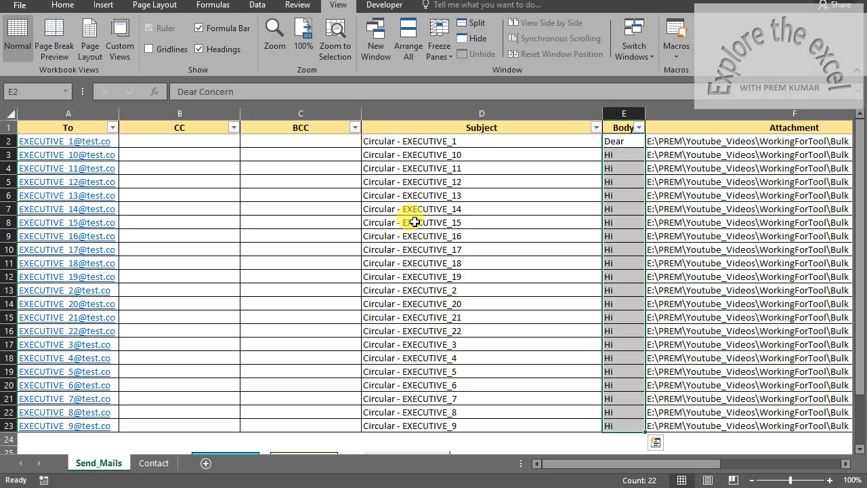
pyautogui.hotkey('ctrl', 'd')
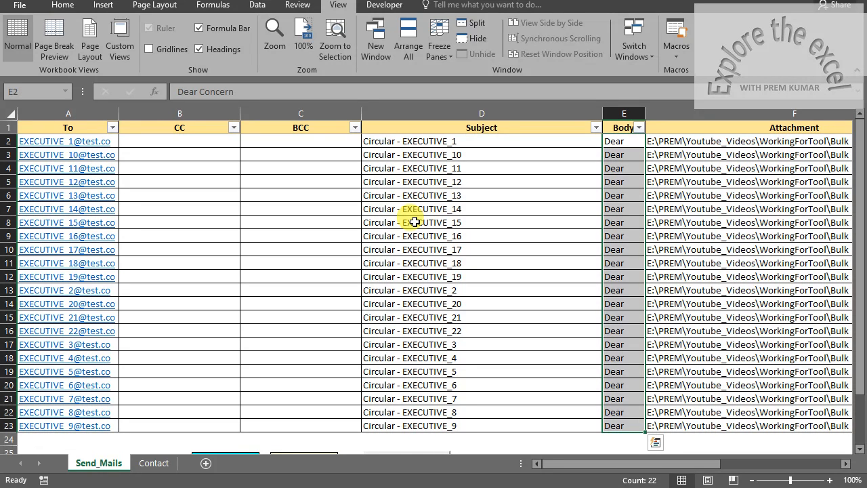
# - Examine the Attachment formula in F2 and the file name formula in H2 on the Send_Mails sheet
pyautogui.press('Right')
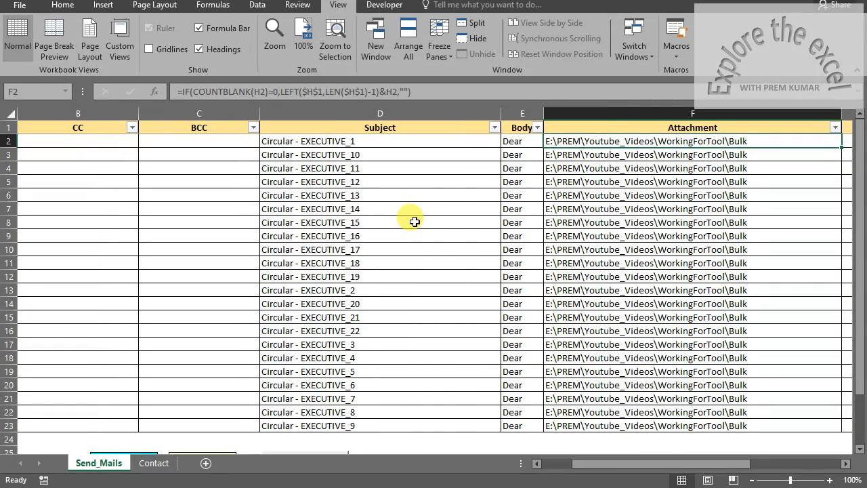
pyautogui.press('Left')
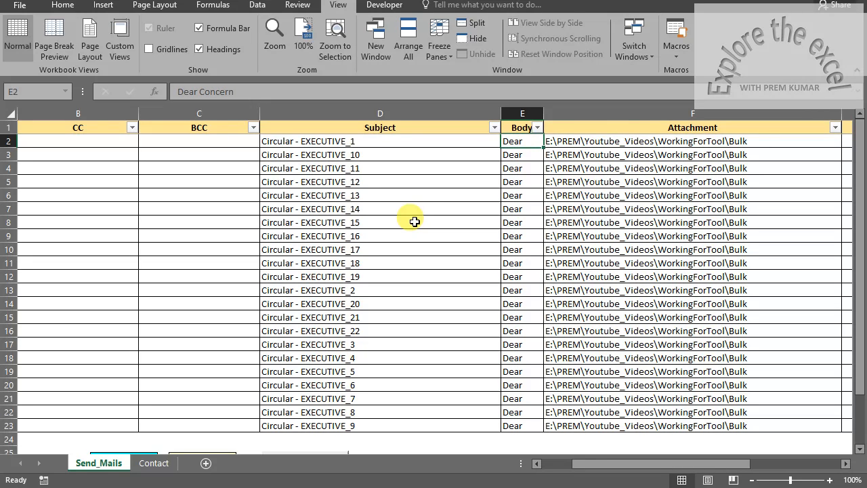
pyautogui.press('Right')
pyautogui.hscroll(1, 414, 221)
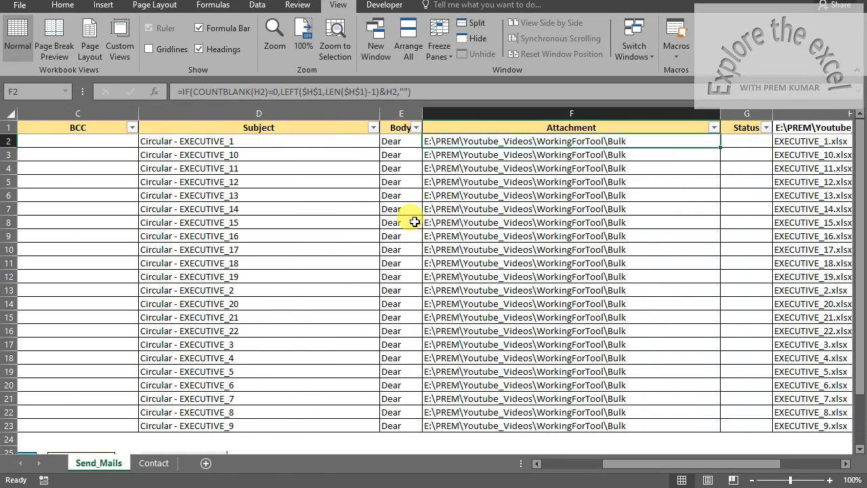
pyautogui.press('Right')
pyautogui.press('Right')
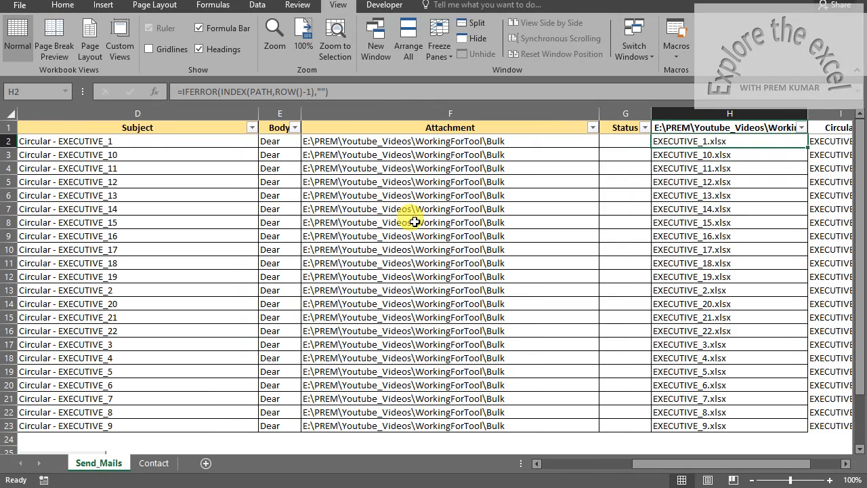
# - Select the folder path cell H1, show the full path of the Files folder in File Explorer, and return to the workbook
pyautogui.press('Up')
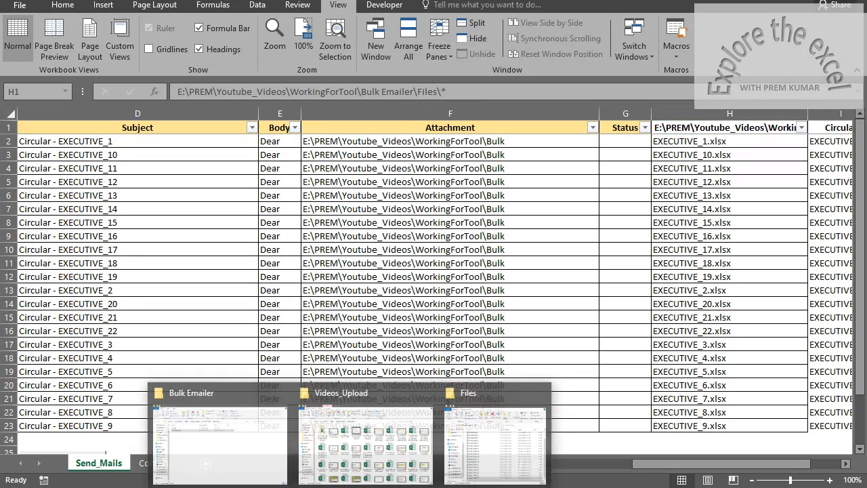
pyautogui.click(481, 437)
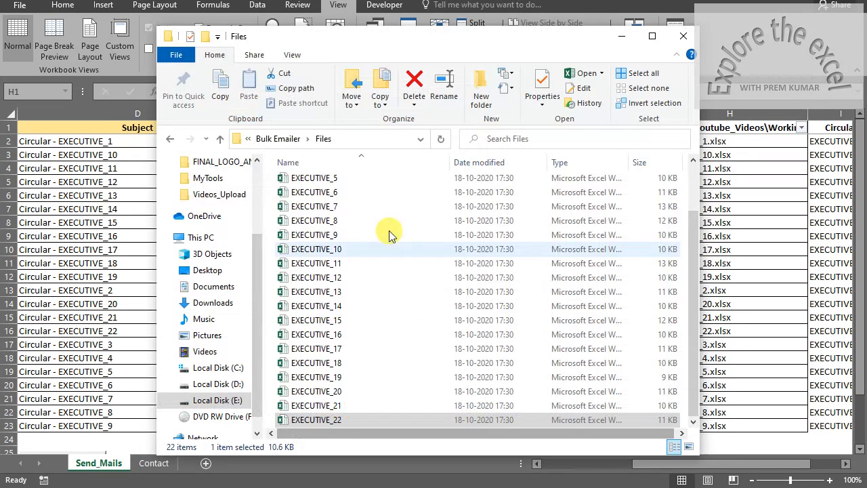
pyautogui.click(342, 143)
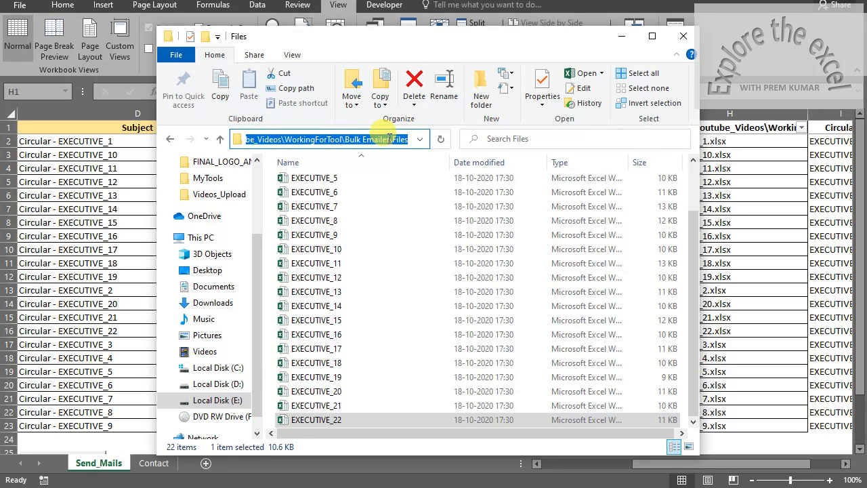
pyautogui.hotkey('alt', 'Tab')
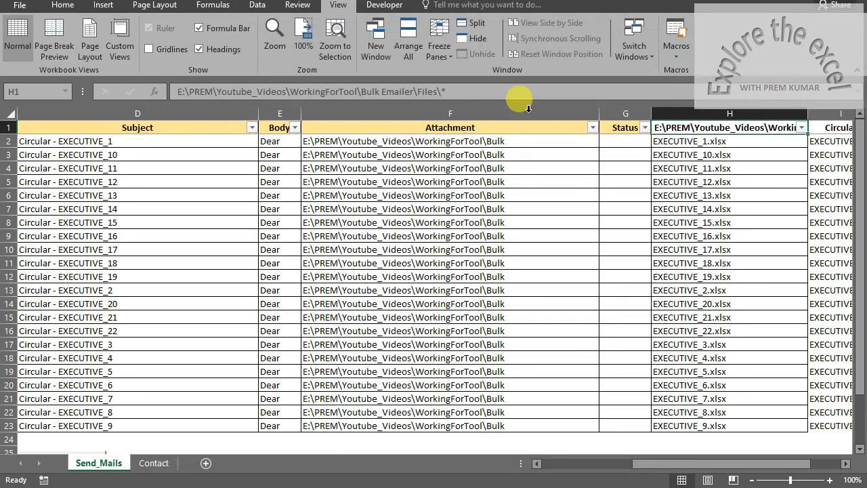
# - Examine the folder path in H1 up to its closing "\*", keeping the entry as it is
pyautogui.doubleClick(437, 92)
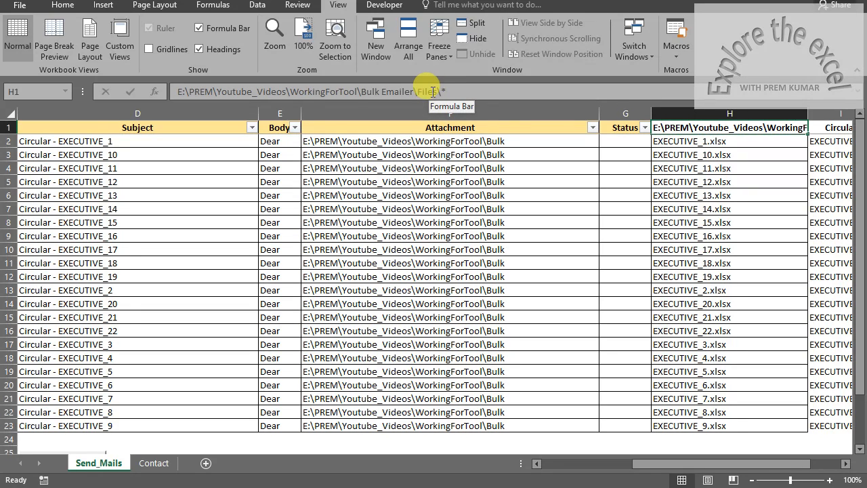
pyautogui.moveTo(155, 97); pyautogui.dragTo(149, 90)
pyautogui.press('Right')
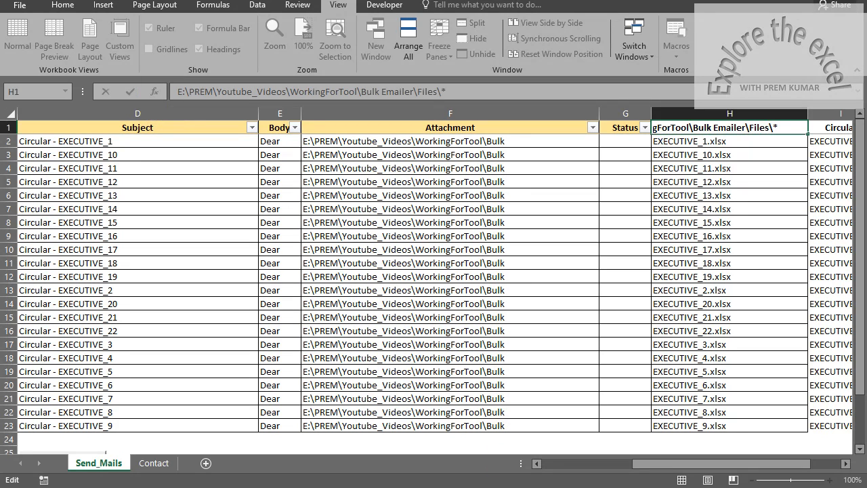
pyautogui.hotkey('alt', 'Tab')
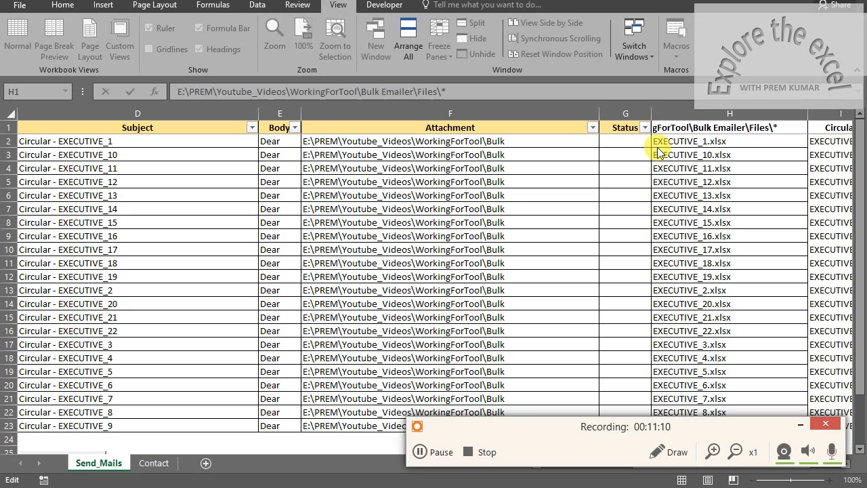
pyautogui.hotkey('alt', 'Tab')
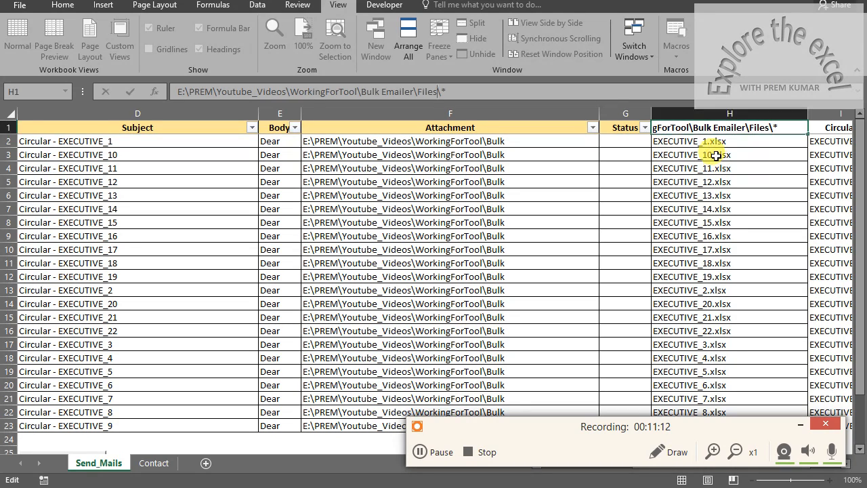
pyautogui.press('Return')
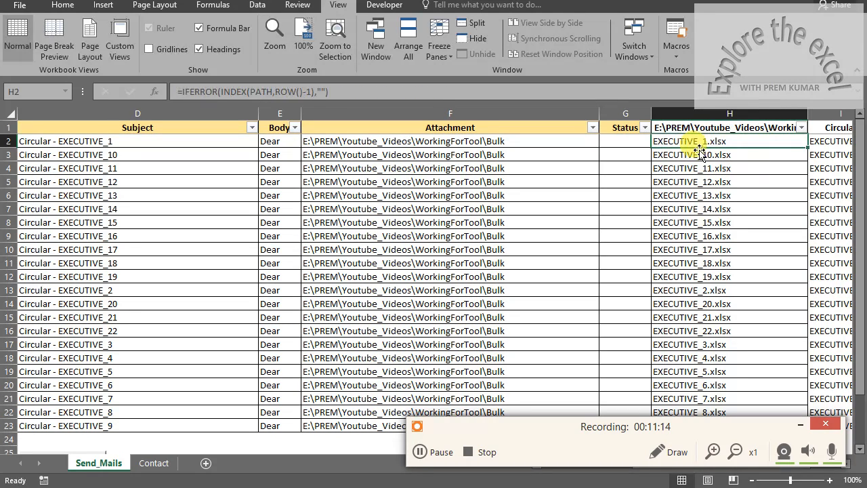
# - Open the file name formula in H2 to examine its INDEX on PATH, and close it without changes
pyautogui.press('Up')
pyautogui.press('Down')
pyautogui.doubleClick(700, 144)
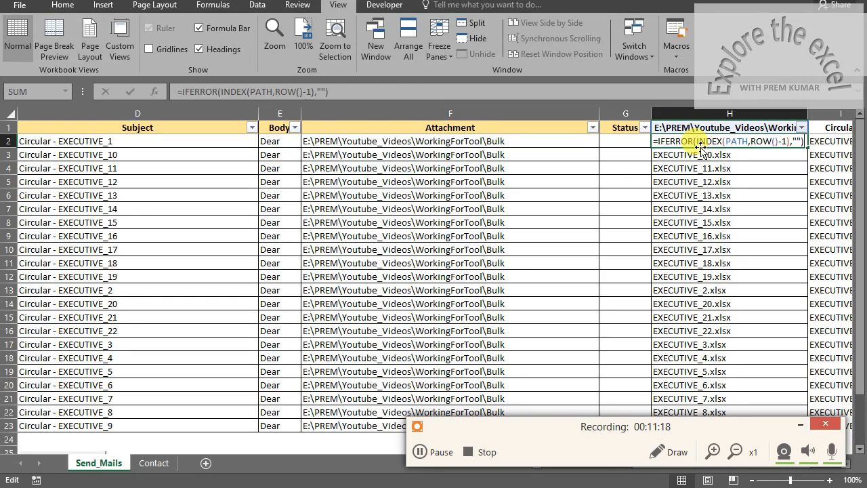
pyautogui.press('Return')
pyautogui.press('Up')
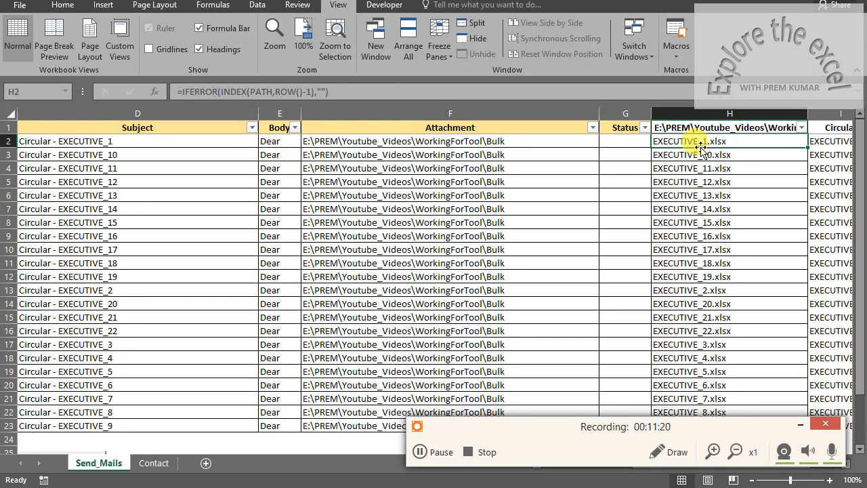
# - Look through the list of file names in column H down past row 23 and back to the header
pyautogui.hotkey('ctrl', 'shift', 'Down')
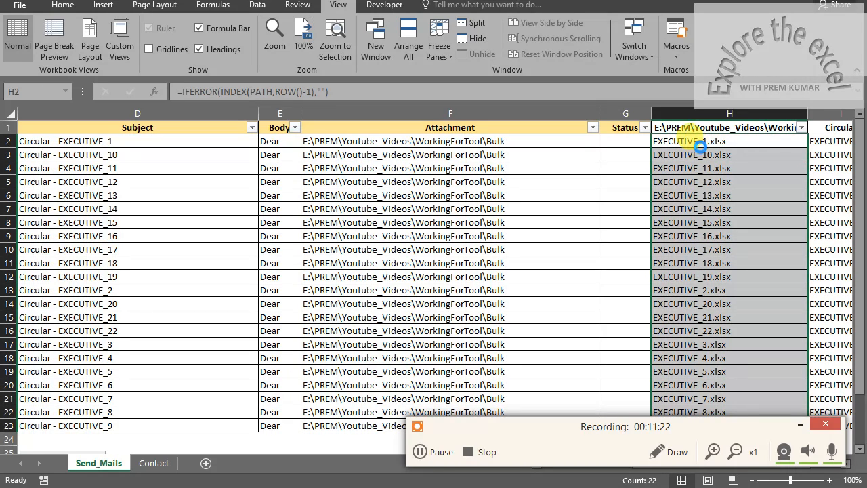
pyautogui.hotkey('ctrl', 'Down')
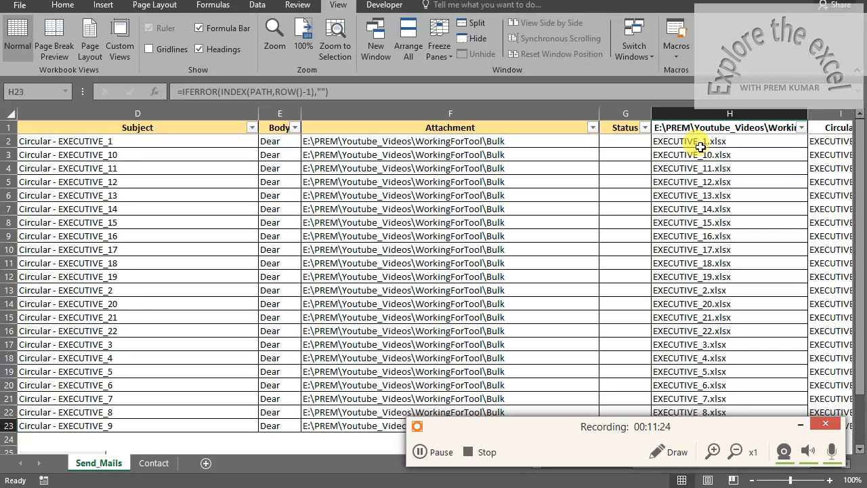
pyautogui.press('Down')
pyautogui.press('Down')
pyautogui.press('Down')
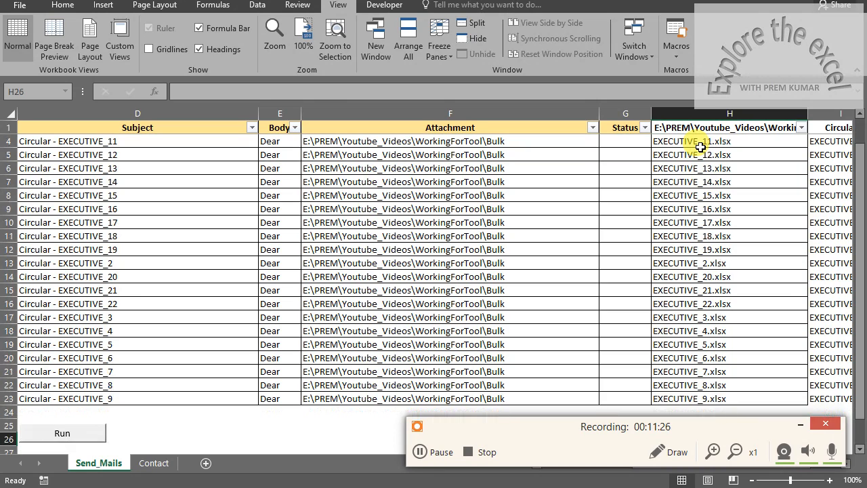
pyautogui.press('Up')
pyautogui.press('Up')
pyautogui.press('Up')
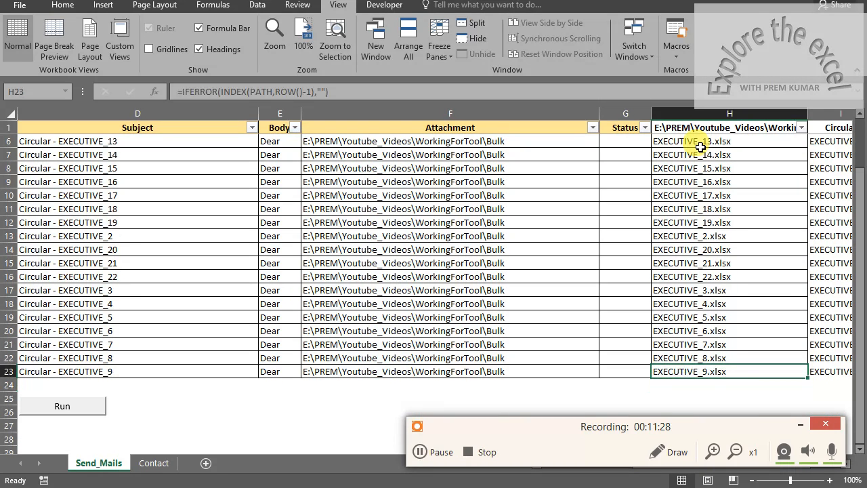
pyautogui.press('Up')
pyautogui.press('Up')
pyautogui.hotkey('ctrl', 'Up')
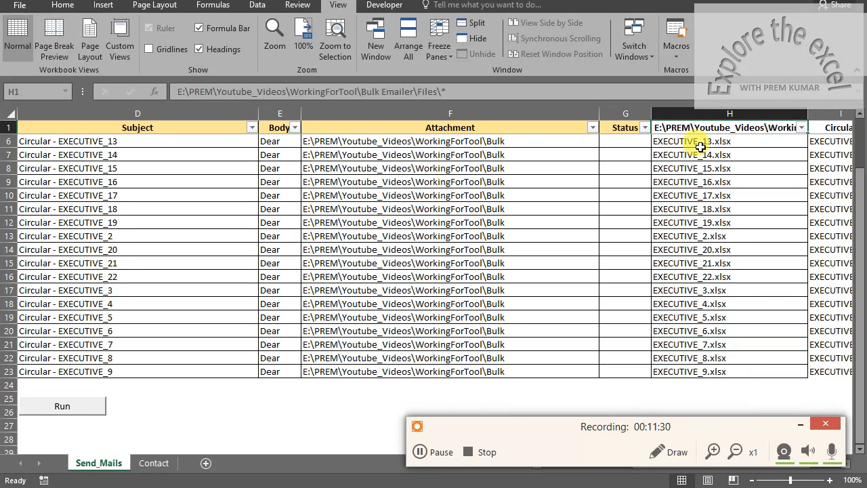
# - Compare the file name in H2, the Attachment formula in F2 and the folder path in H1
pyautogui.press('Down')
pyautogui.press('Up')
pyautogui.press('Down')
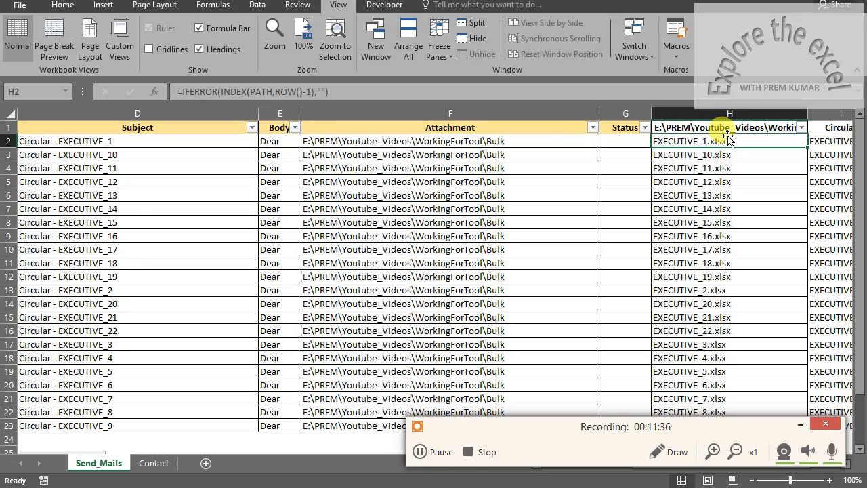
pyautogui.click(391, 140)
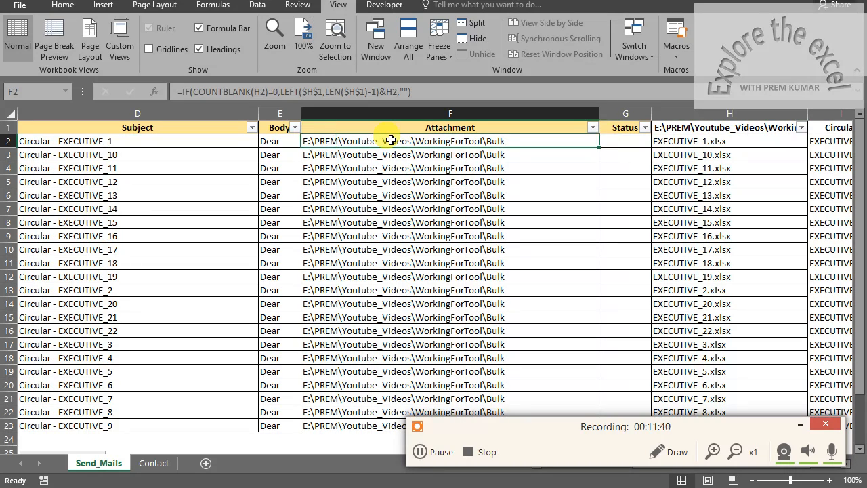
pyautogui.click(666, 128)
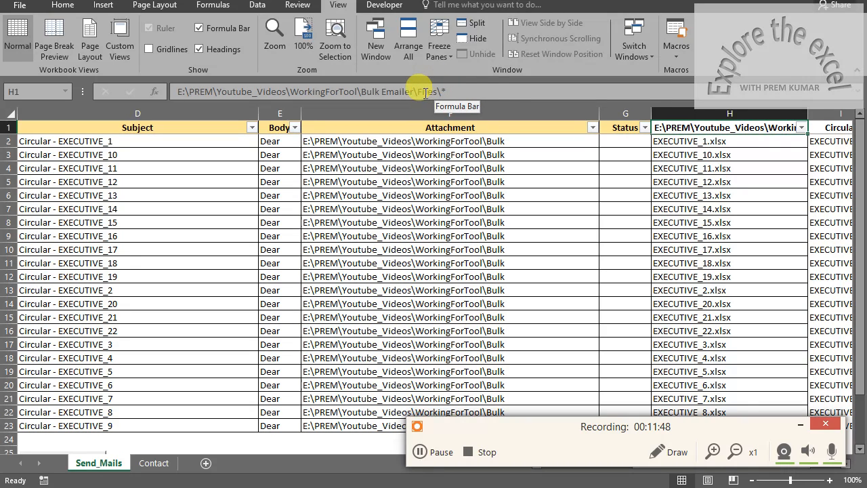
# - Compare the file name formula in H2 with the neighbouring LEFT and FIND formula in I2 that strips the extension
pyautogui.click(690, 141)
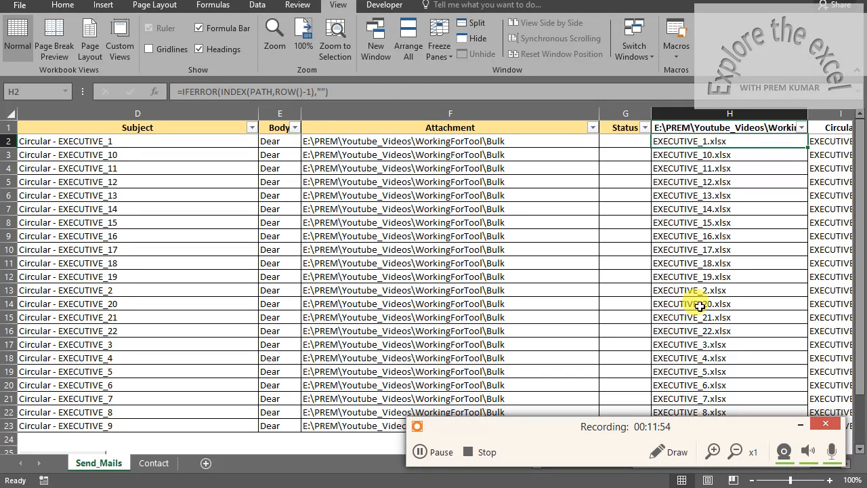
pyautogui.press('Right')
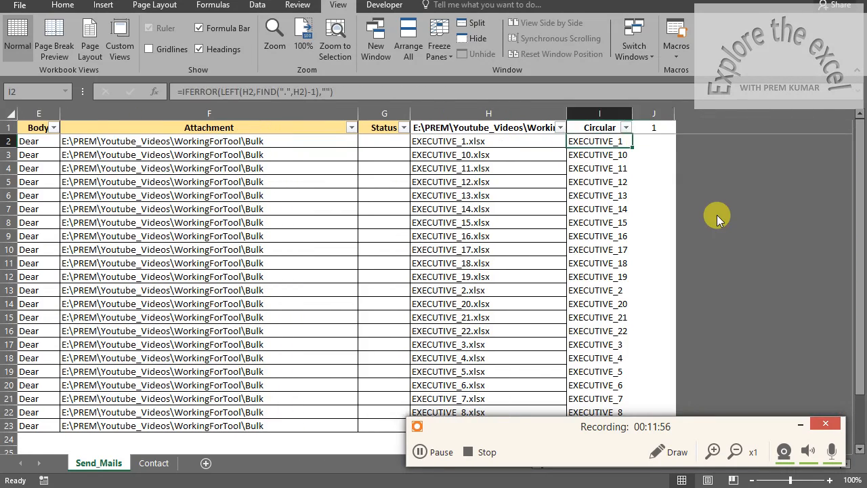
pyautogui.press('Left')
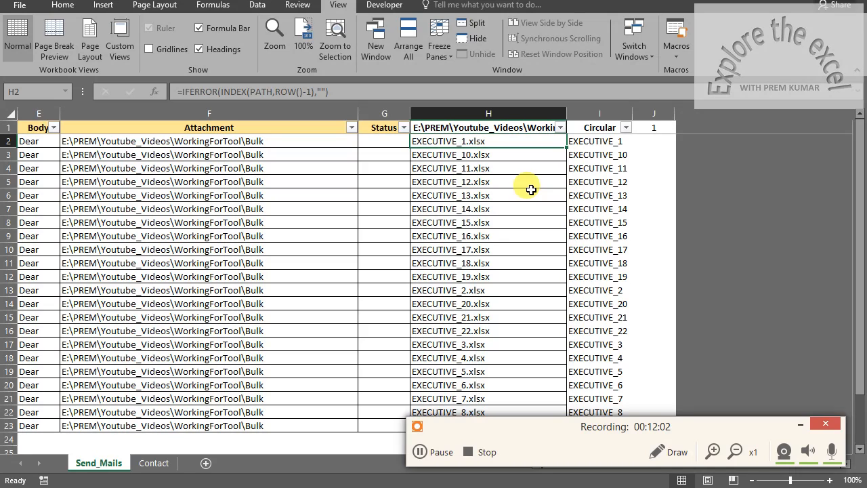
pyautogui.press('Right')
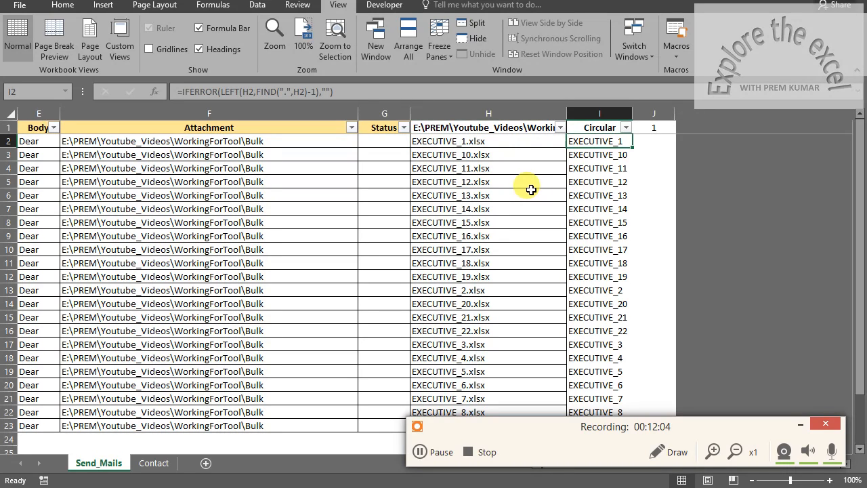
pyautogui.click(452, 142)
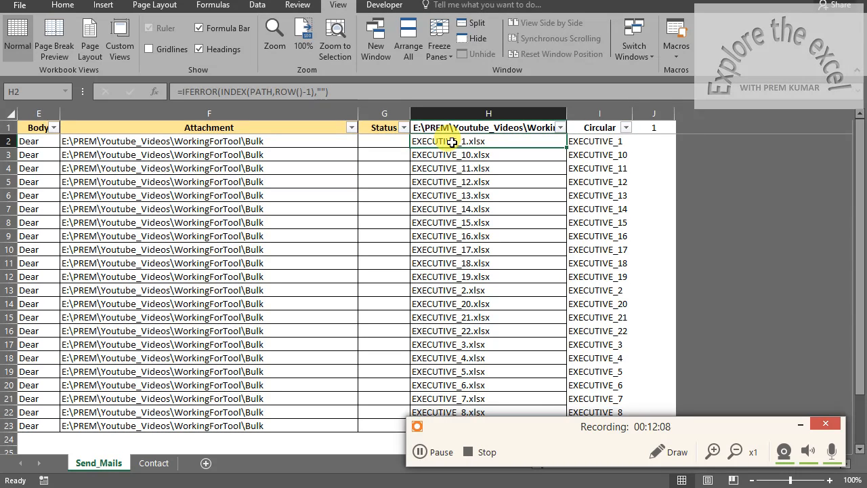
# - Select the file names from H2 down to row 27 to check where the list ends, and go to H23
pyautogui.hotkey('ctrl', 'shift', 'Down')
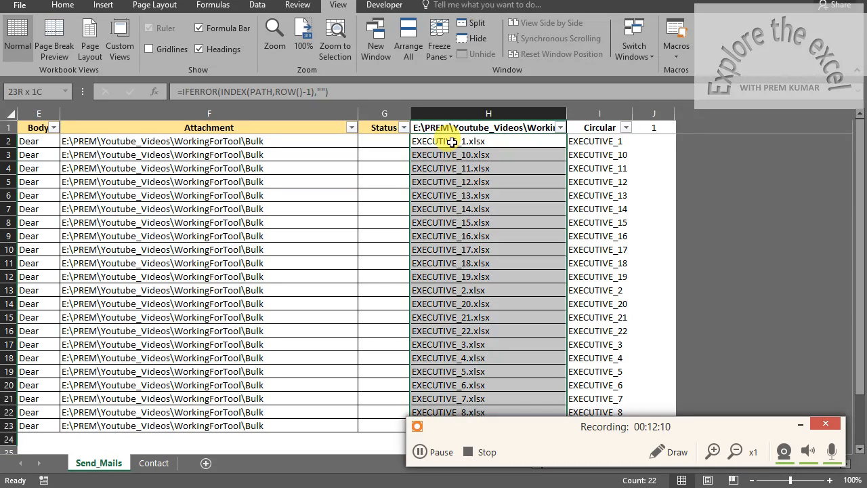
pyautogui.scroll(-3, 452, 142)
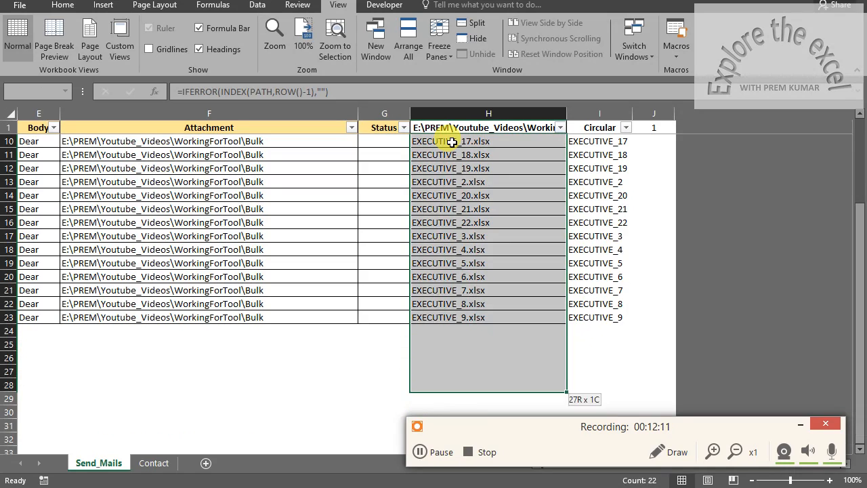
pyautogui.hotkey('shift', 'Up')
pyautogui.hotkey('shift', 'Down')
pyautogui.hotkey('shift', 'Down')
pyautogui.hotkey('shift', 'Down')
pyautogui.hotkey('shift', 'Down')
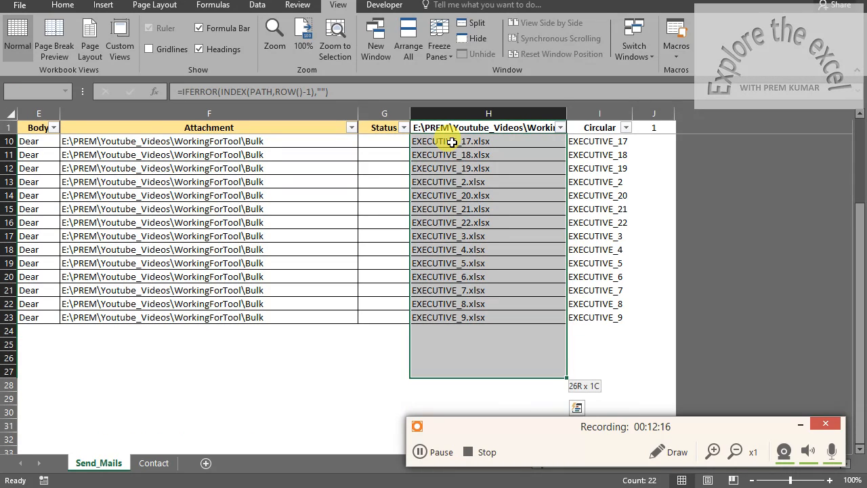
pyautogui.click(31, 89)
pyautogui.click(37, 90)
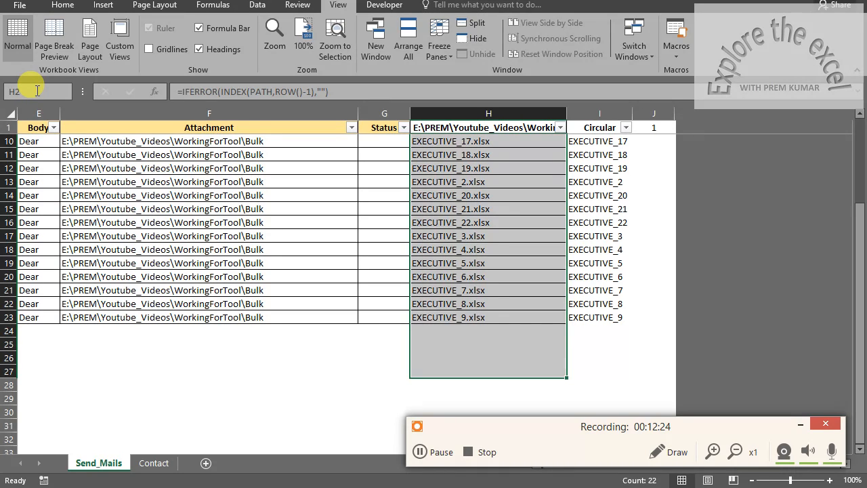
pyautogui.write('3')
pyautogui.press('Return')
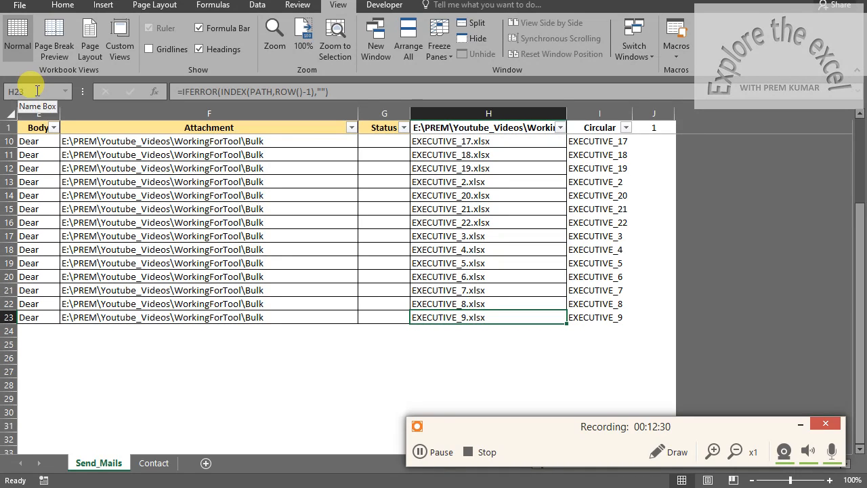
# - Extend the mailing list formulas into row 24 by selecting rows 2 to 24 and filling down
pyautogui.click(37, 91)
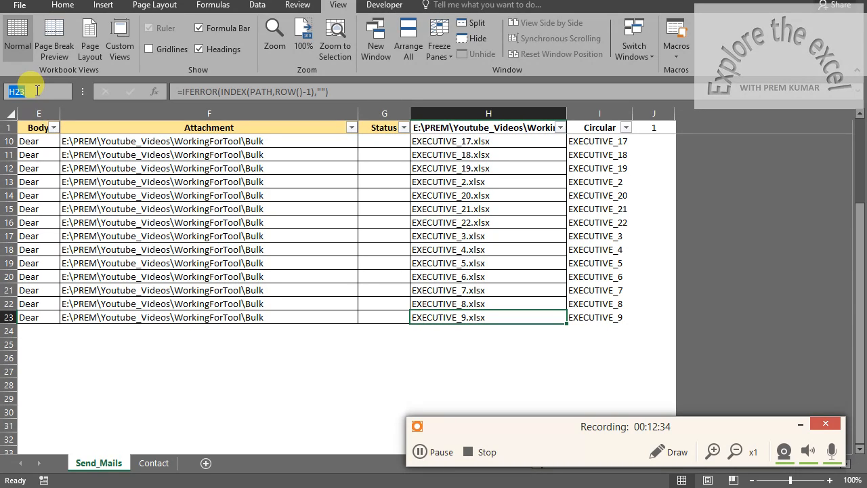
pyautogui.click(37, 90)
pyautogui.press('BackSpace')
pyautogui.write('4')
pyautogui.press('Return')
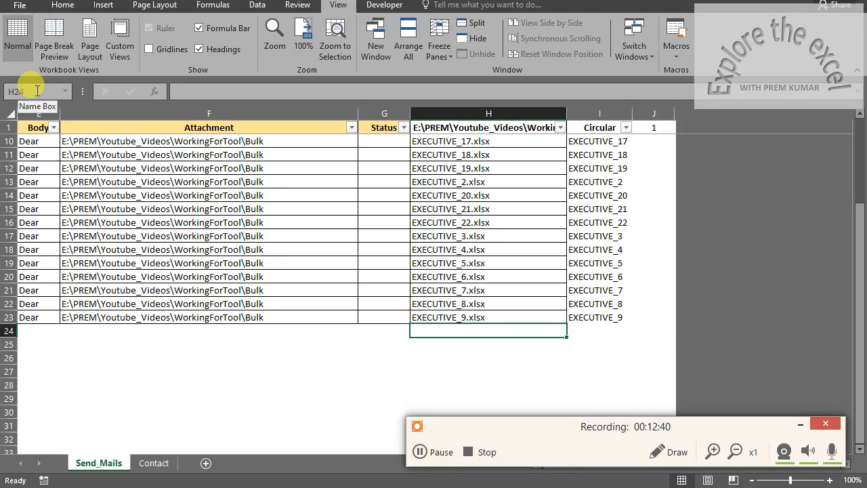
pyautogui.hotkey('shift', 'space')
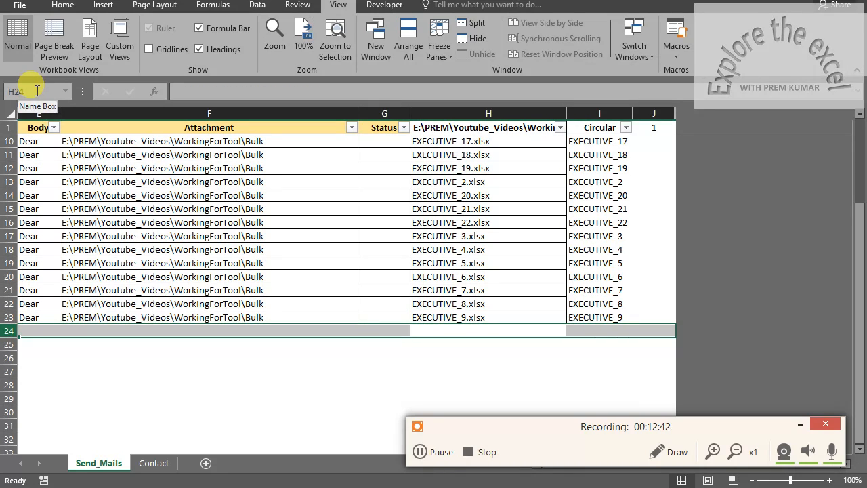
pyautogui.hotkey('shift', 'Up')
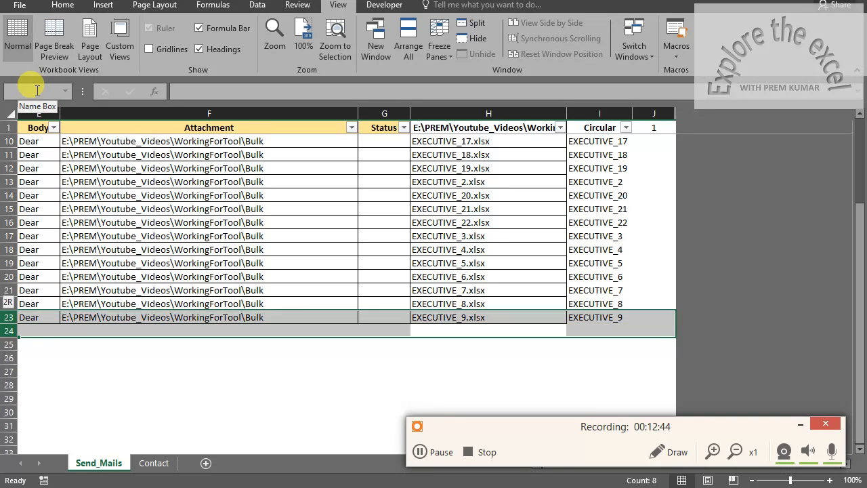
pyautogui.hotkey('ctrl', 'shift', 'Up')
pyautogui.hotkey('shift', 'Down')
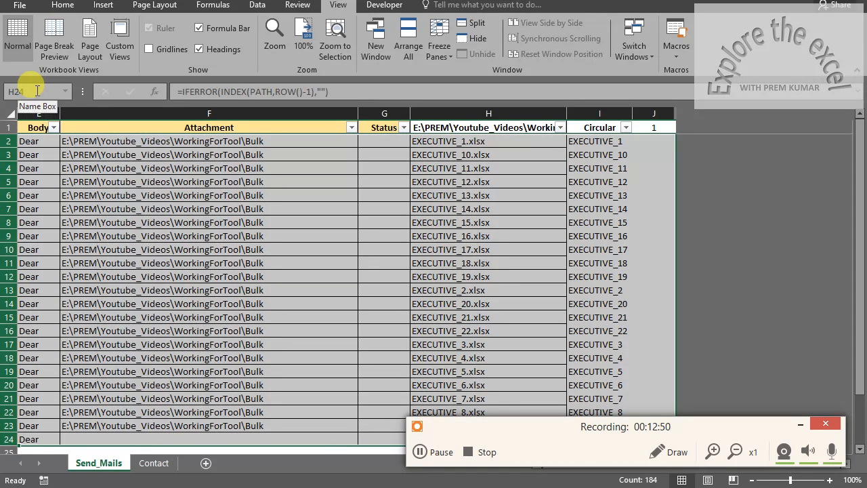
# - Examine column H from its header to the end of the list, including the formula in row 24
pyautogui.press('Down')
pyautogui.hotkey('ctrl', 'Down')
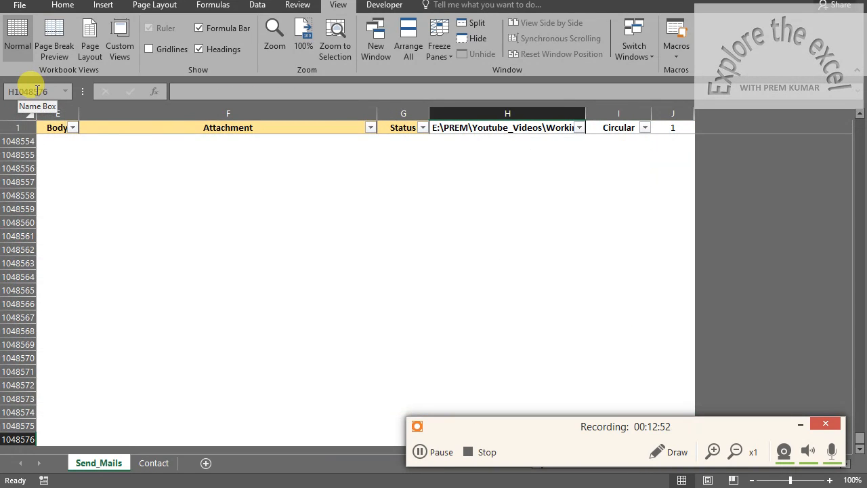
pyautogui.hotkey('ctrl', 'Up')
pyautogui.press('Up')
pyautogui.hotkey('ctrl', 'Up')
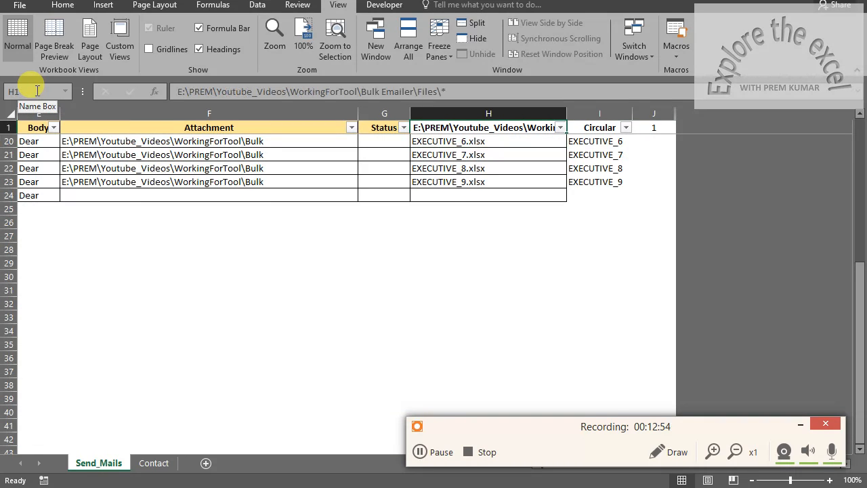
pyautogui.press('Down')
pyautogui.press('Down')
pyautogui.press('Up')
pyautogui.hotkey('ctrl', 'Down')
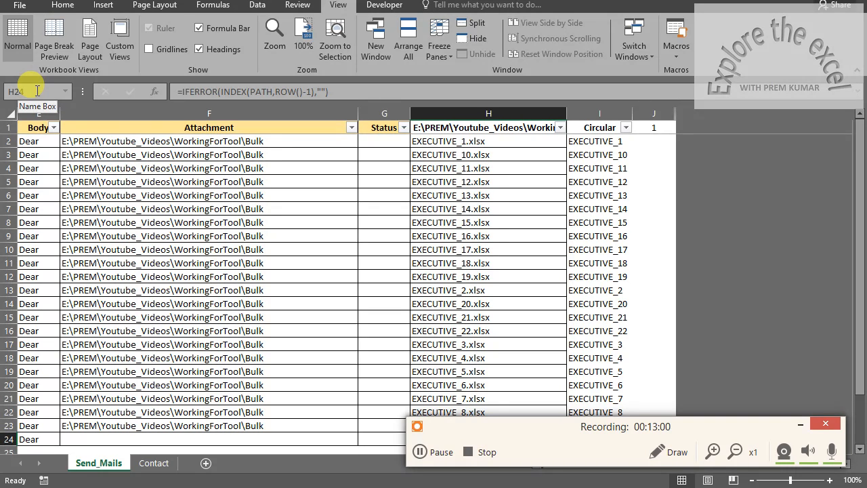
pyautogui.press('Down')
pyautogui.press('Down')
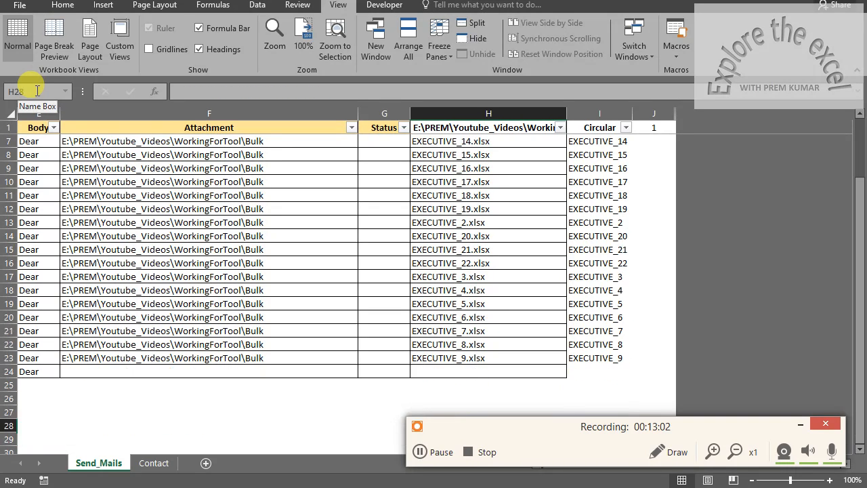
# - Delete the surplus row 24 from the mailing list
pyautogui.press('Up')
pyautogui.press('Up')
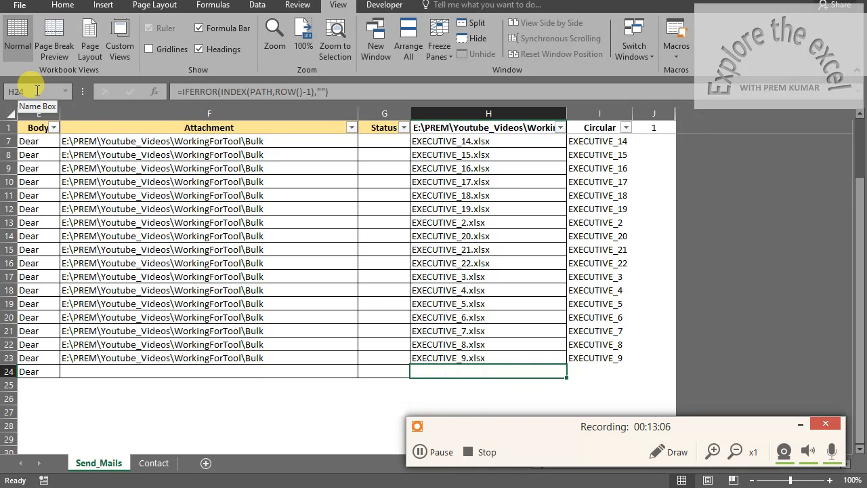
pyautogui.hotkey('shift', 'space')
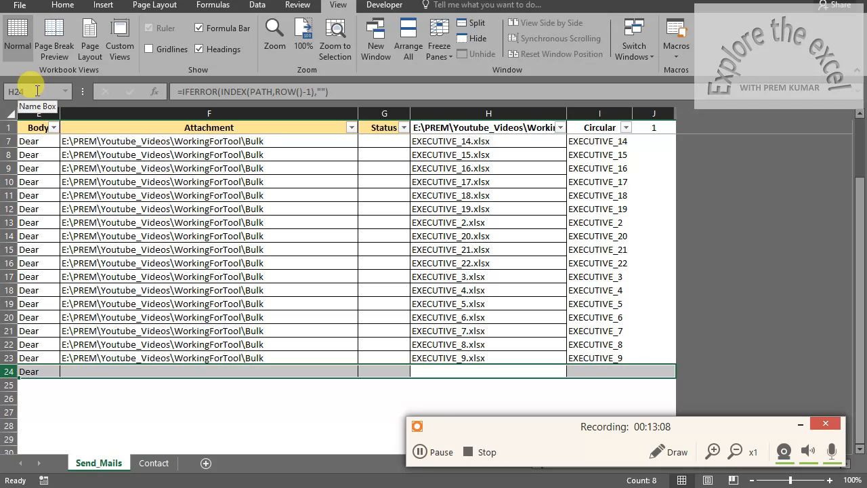
pyautogui.hotkey('ctrl', '-')
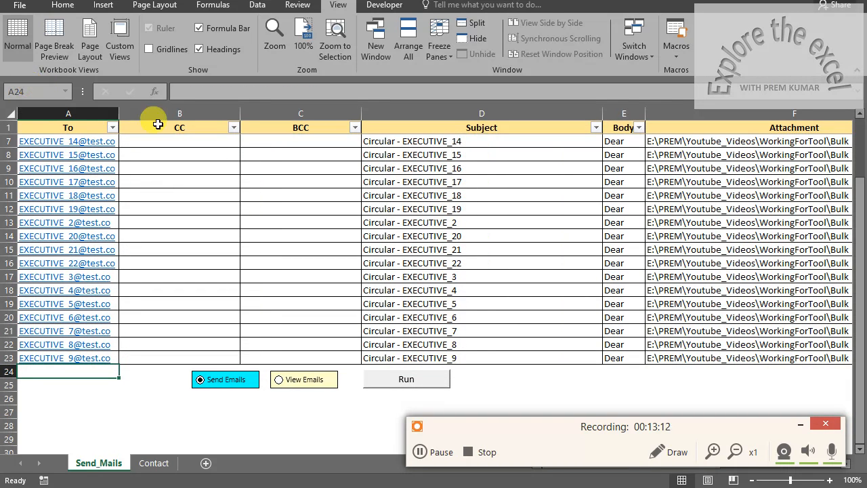
# - Choose the View Emails option, run the mailer and allow the program access to Outlook address information
pyautogui.click(281, 384)
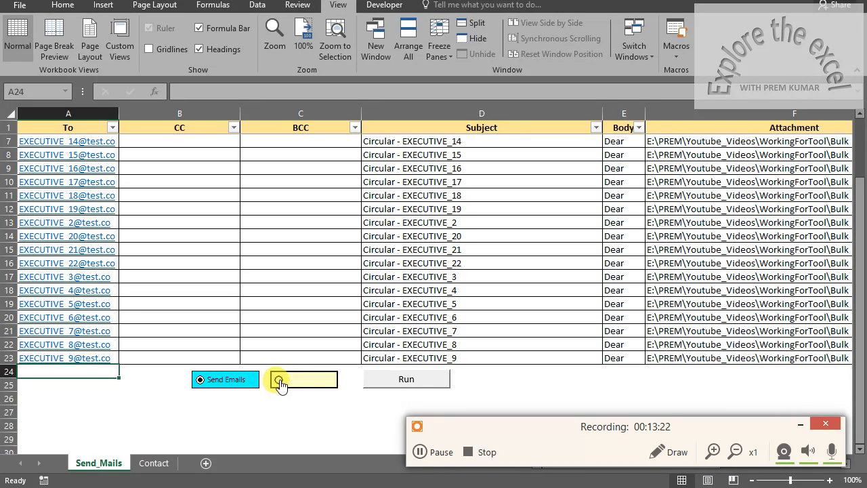
pyautogui.click(407, 381)
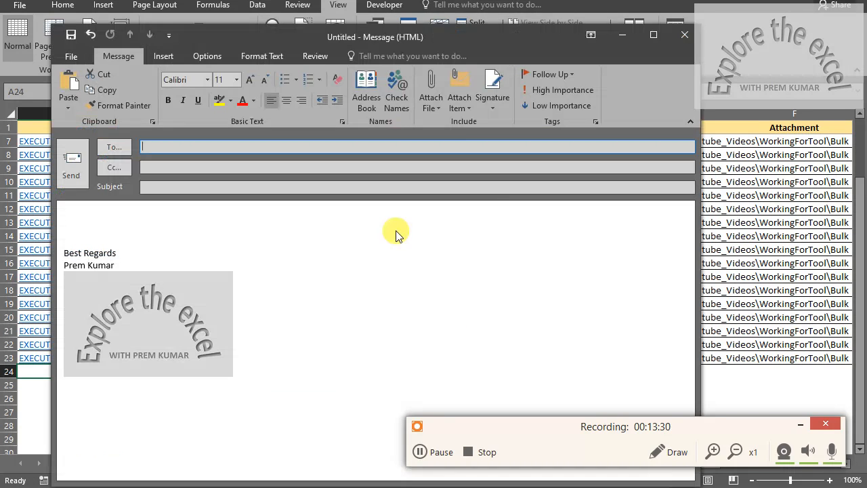
pyautogui.click(320, 302)
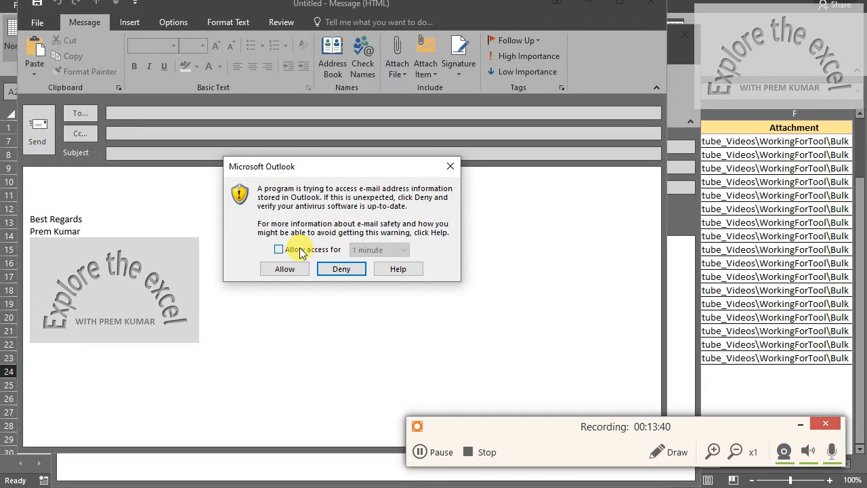
pyautogui.click(302, 250)
pyautogui.click(288, 268)
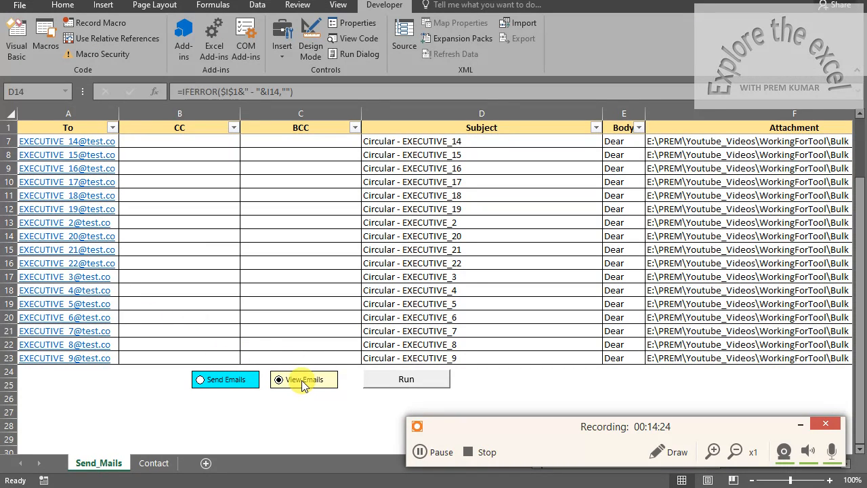
pyautogui.click(404, 381)
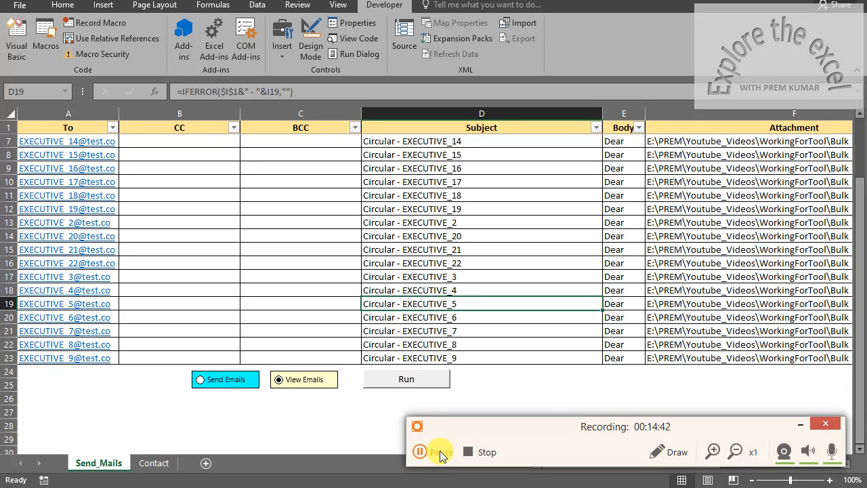
pyautogui.click(383, 317)
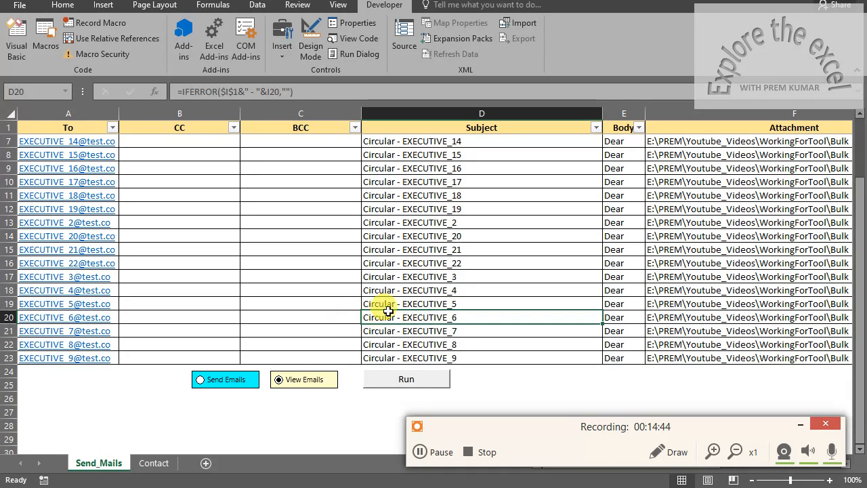
pyautogui.click(393, 288)
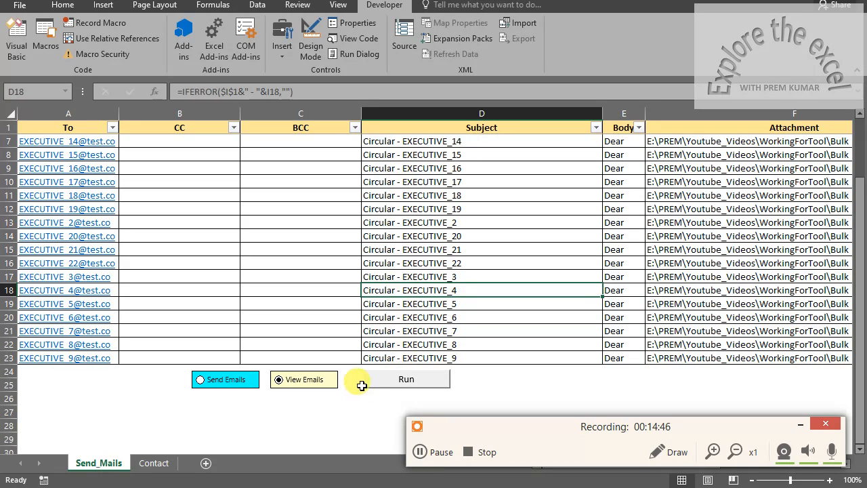
# - Run the mailer in View Emails mode with first row 2 and last row 2, allowing Outlook address access
pyautogui.click(390, 377)
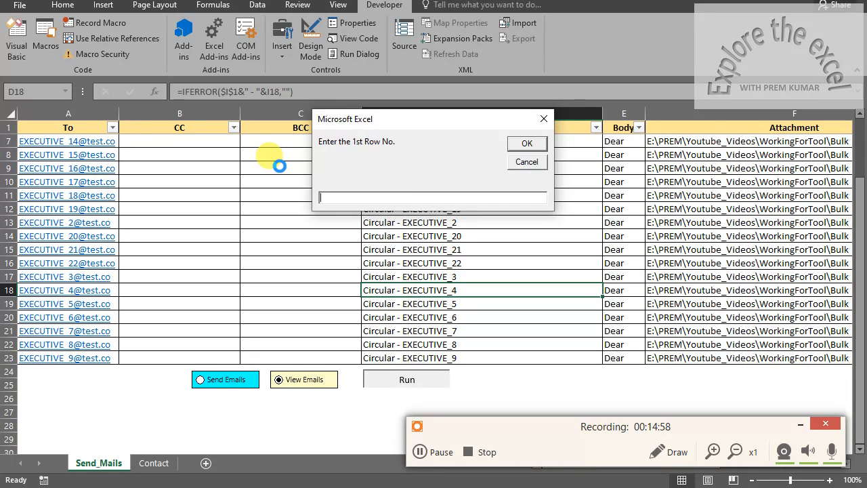
pyautogui.write('2')
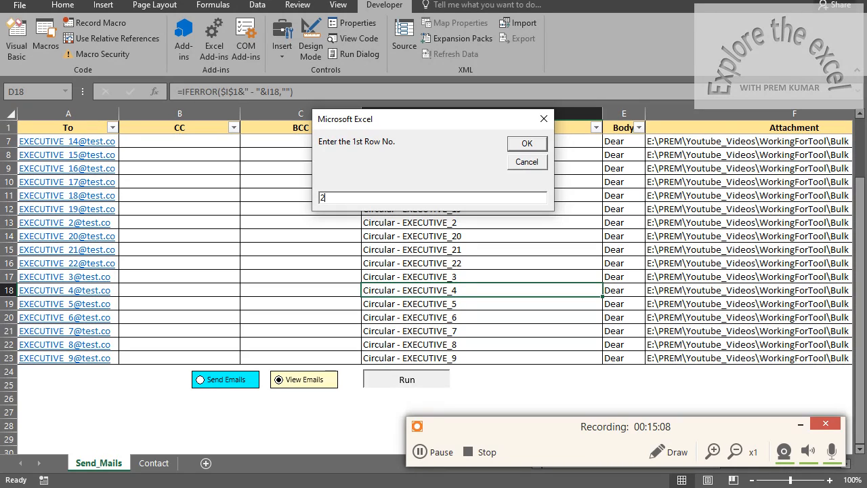
pyautogui.press('Return')
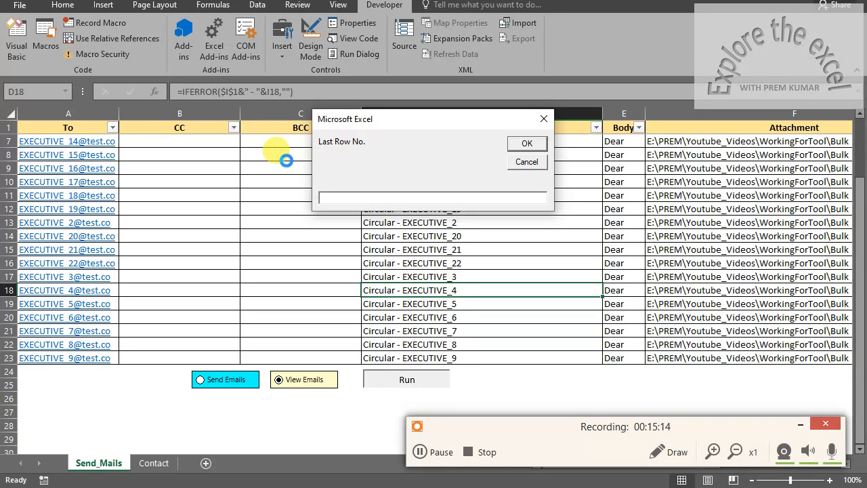
pyautogui.write('23')
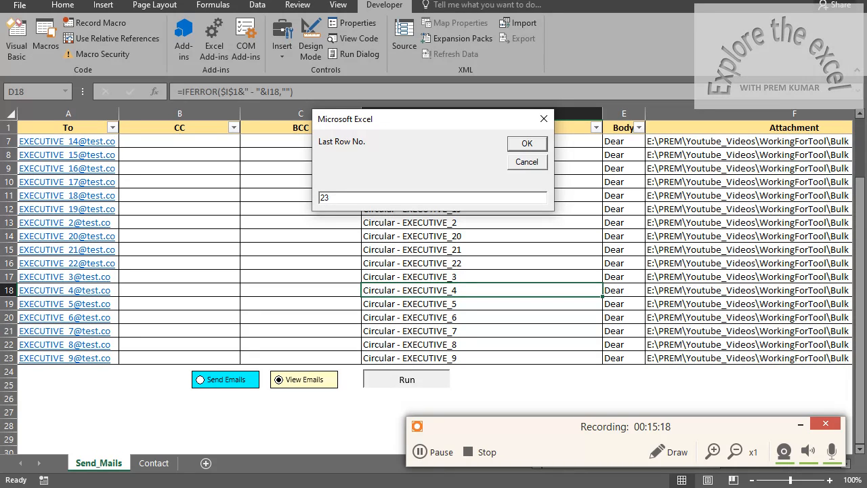
pyautogui.press('BackSpace')
pyautogui.press('Return')
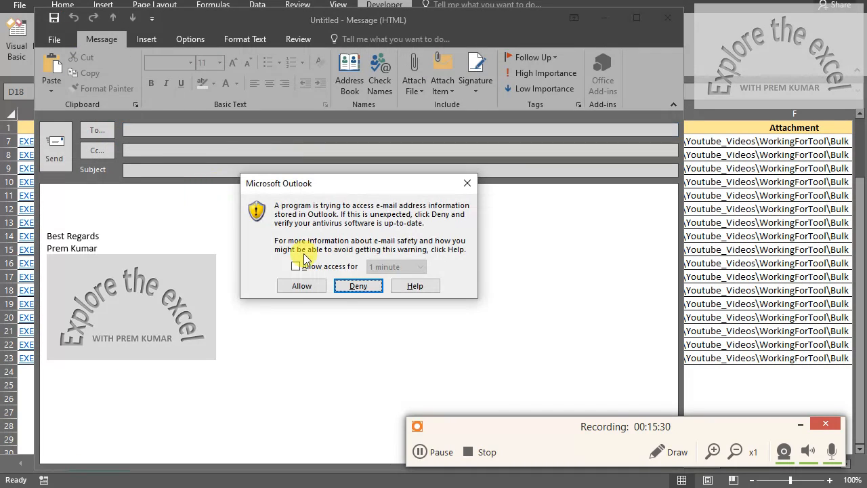
pyautogui.click(299, 284)
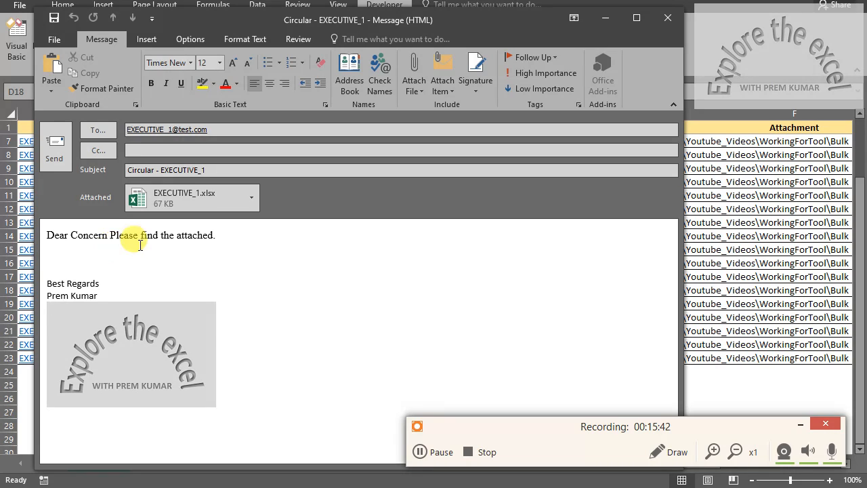
# - Put "Please find the attached." in its own paragraph below "Dear Concern" in the previewed email, and close the message
pyautogui.click(110, 235)
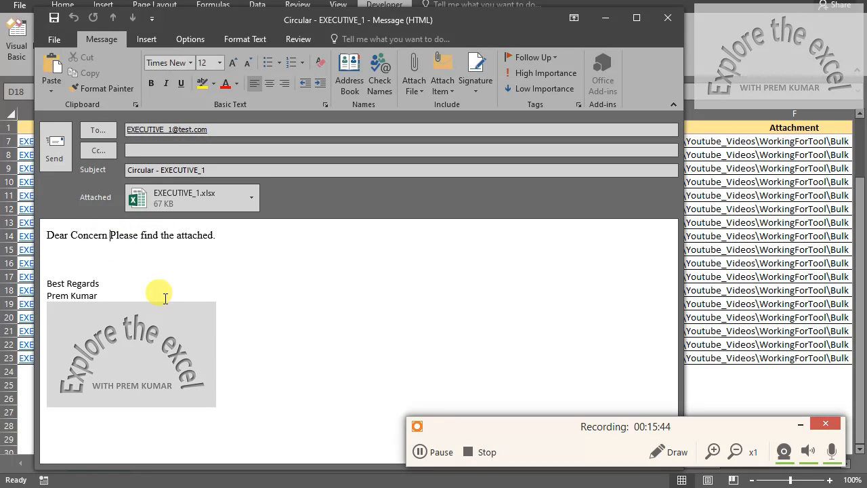
pyautogui.press('Return')
pyautogui.press('Return')
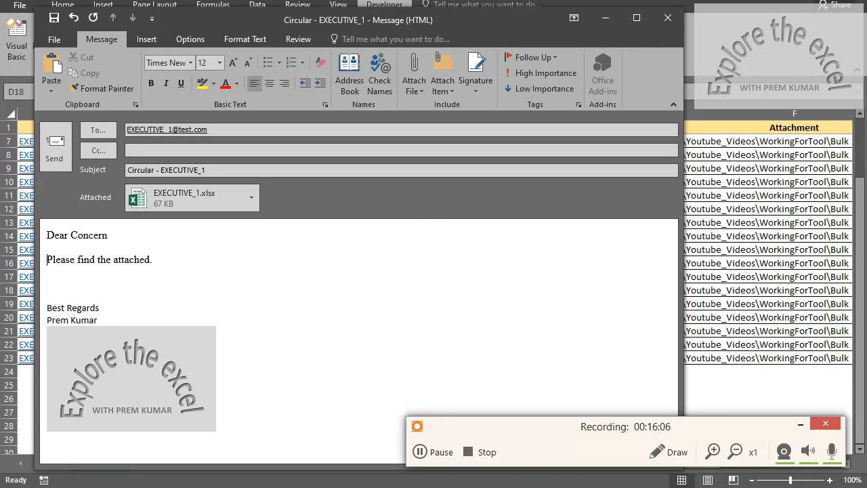
pyautogui.click(668, 17)
pyautogui.click(442, 273)
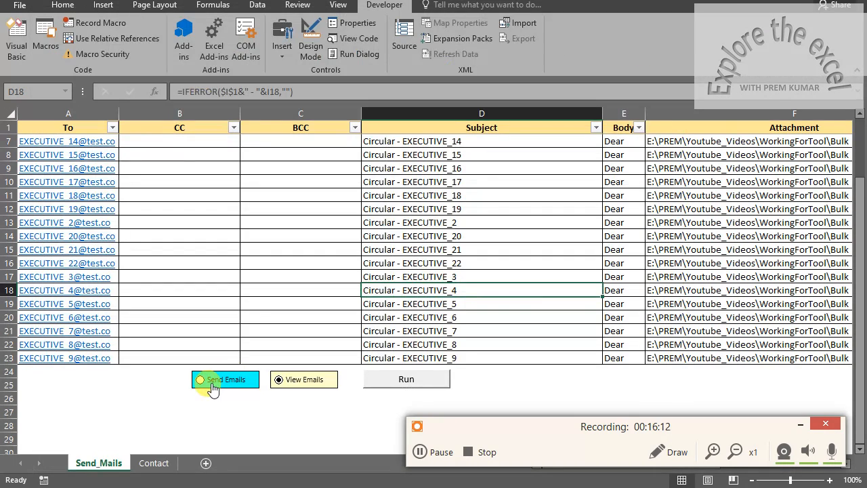
# - Choose the Send Emails option, run the mailer and cancel it when asked for the first row number
pyautogui.click(203, 383)
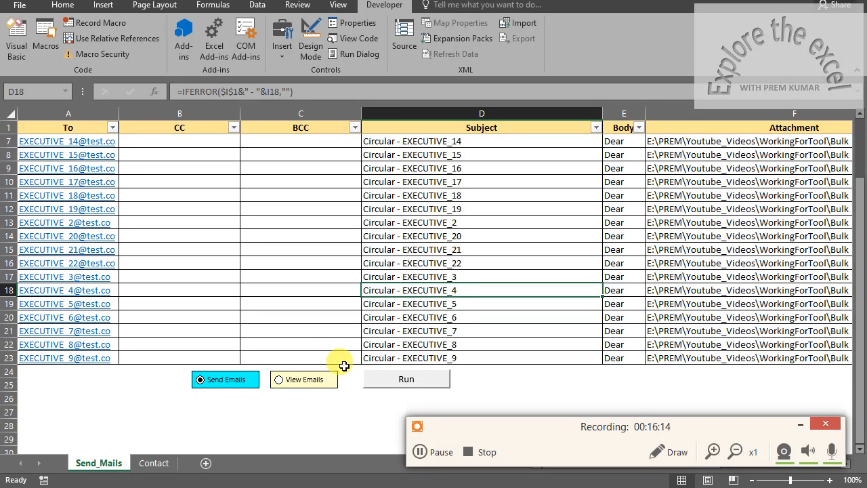
pyautogui.click(394, 379)
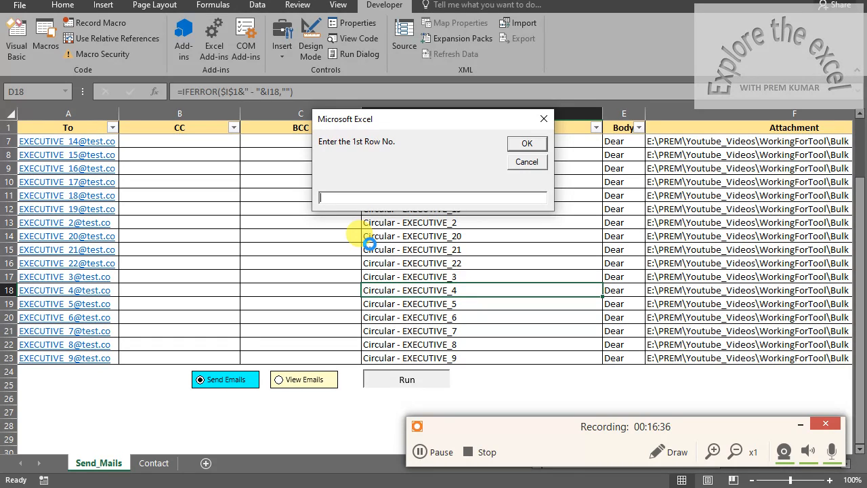
pyautogui.click(525, 162)
pyautogui.click(410, 221)
pyautogui.click(398, 250)
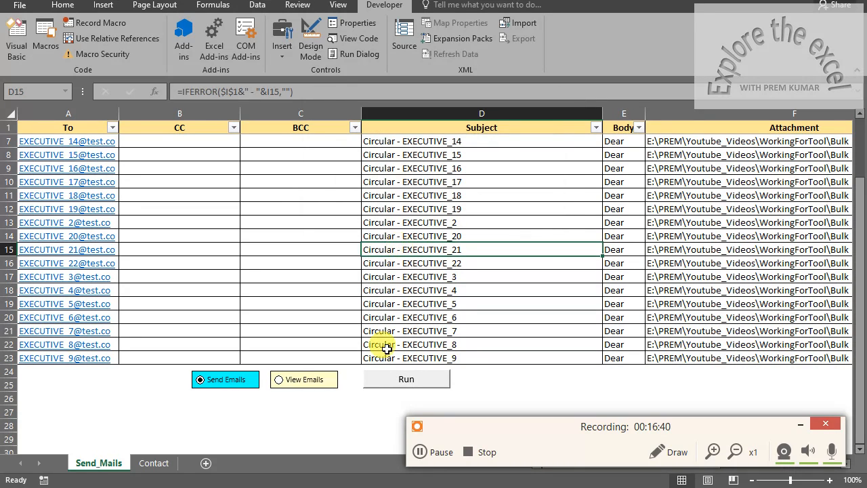
pyautogui.click(415, 277)
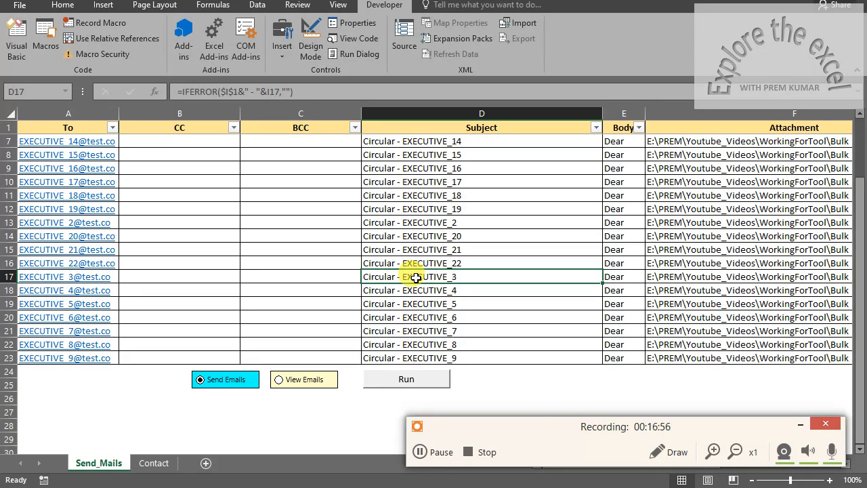
pyautogui.click(422, 223)
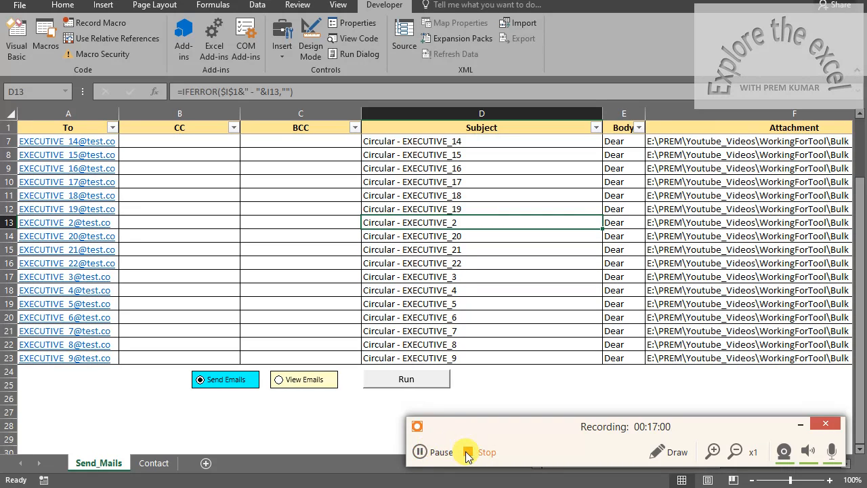